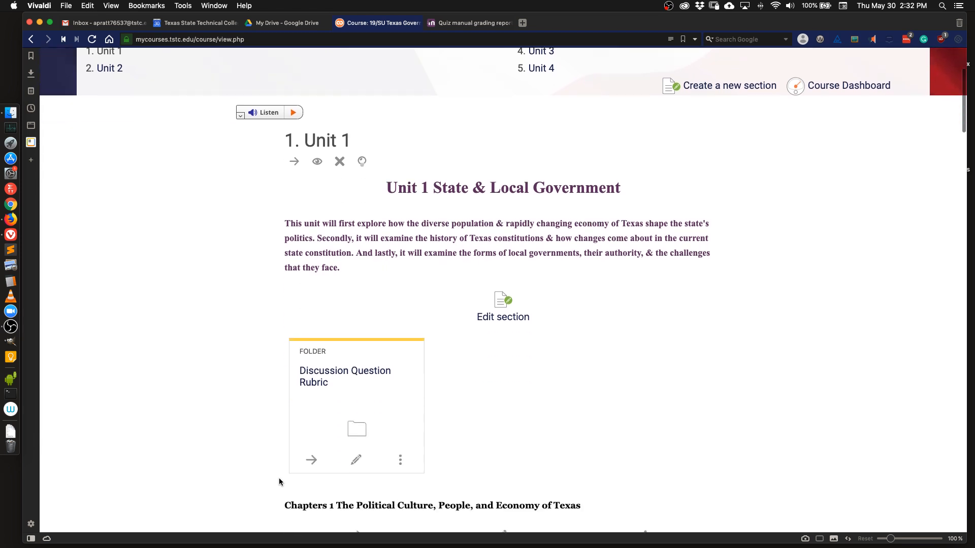
# Scroll through the Unit 1 course page to review the chapter resources, forums, assignments and quizzes.
pyautogui.scroll(-5, 279, 478)
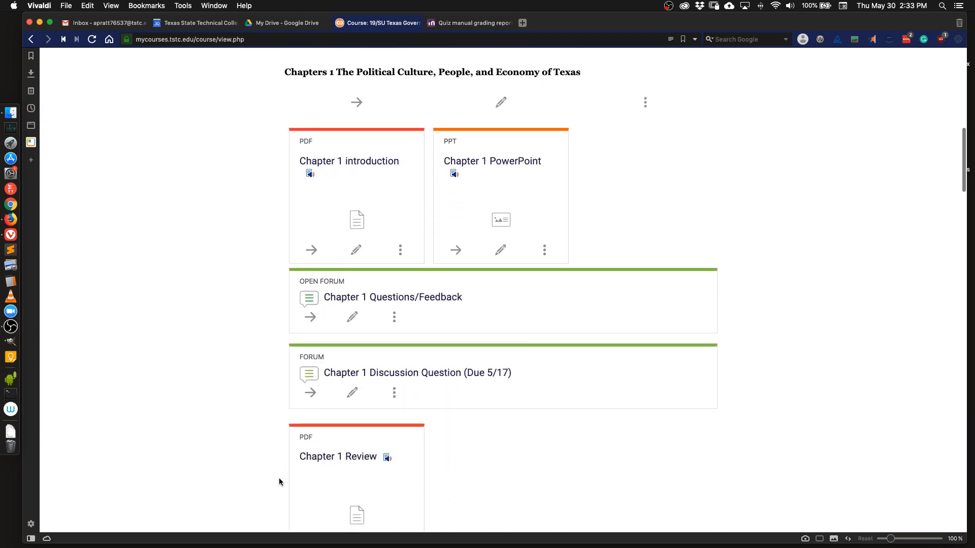
pyautogui.scroll(-9, 279, 482)
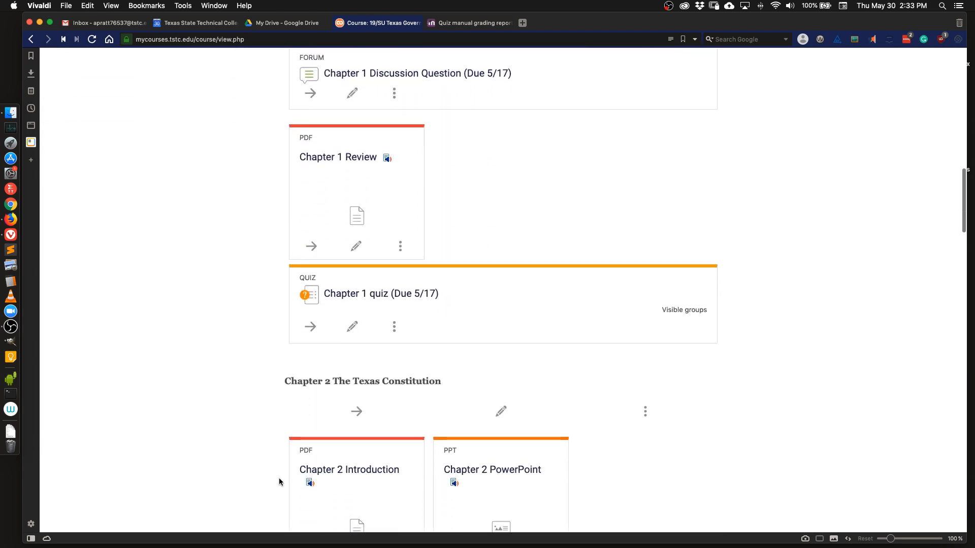
pyautogui.scroll(-4, 279, 482)
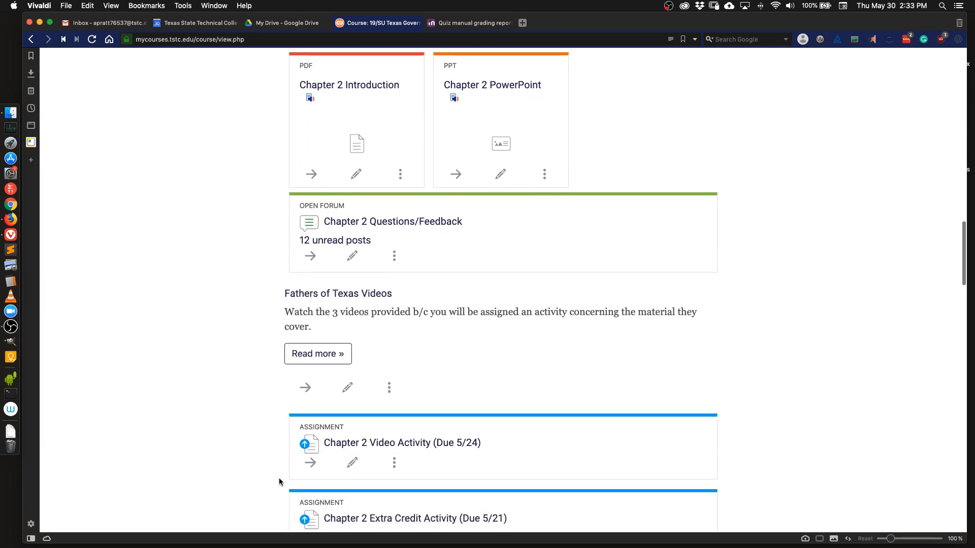
pyautogui.scroll(-2, 279, 477)
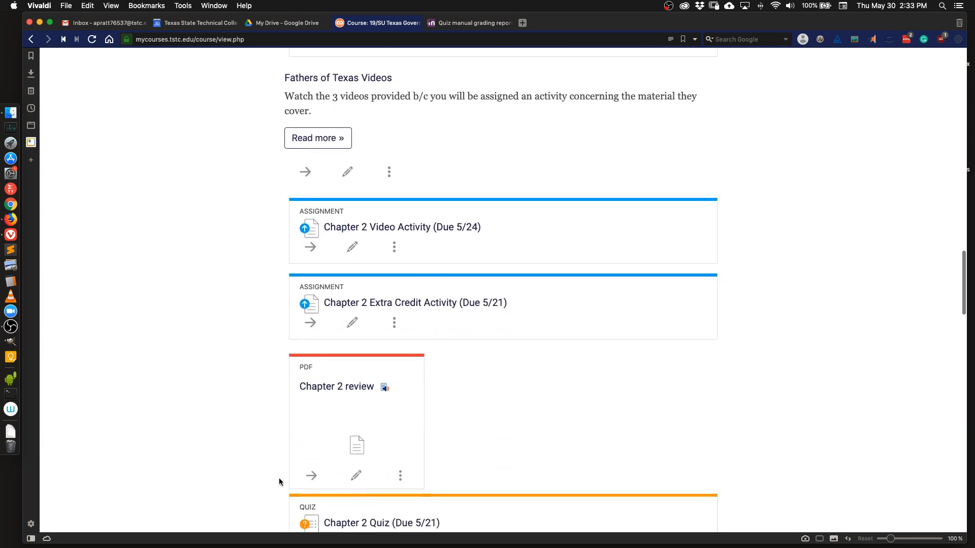
pyautogui.scroll(-2, 534, 465)
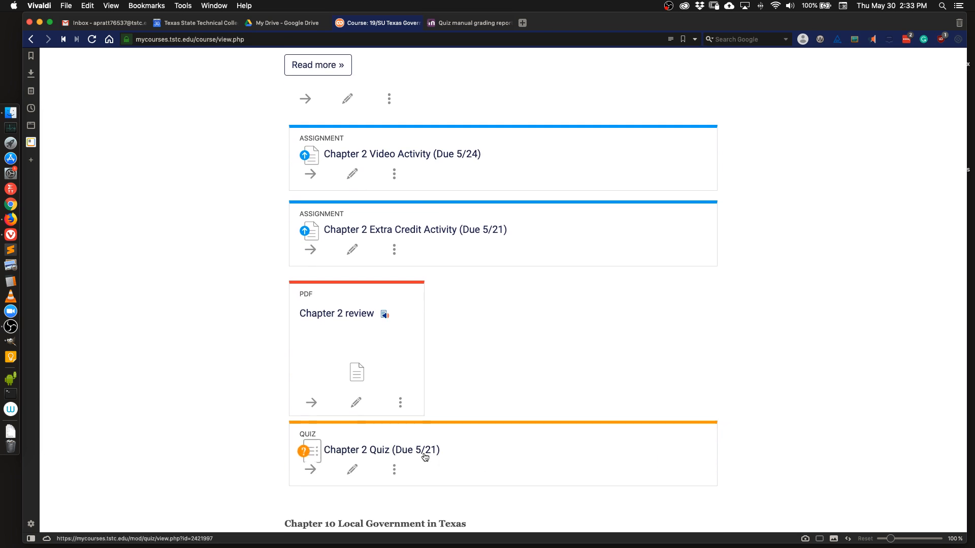
pyautogui.scroll(-10, 425, 457)
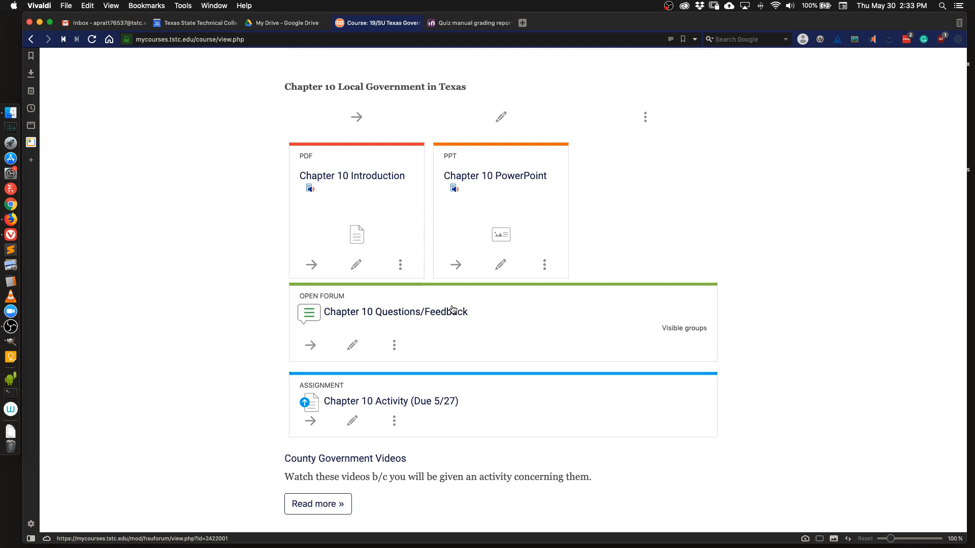
pyautogui.scroll(-8, 452, 309)
pyautogui.scroll(15, 452, 309)
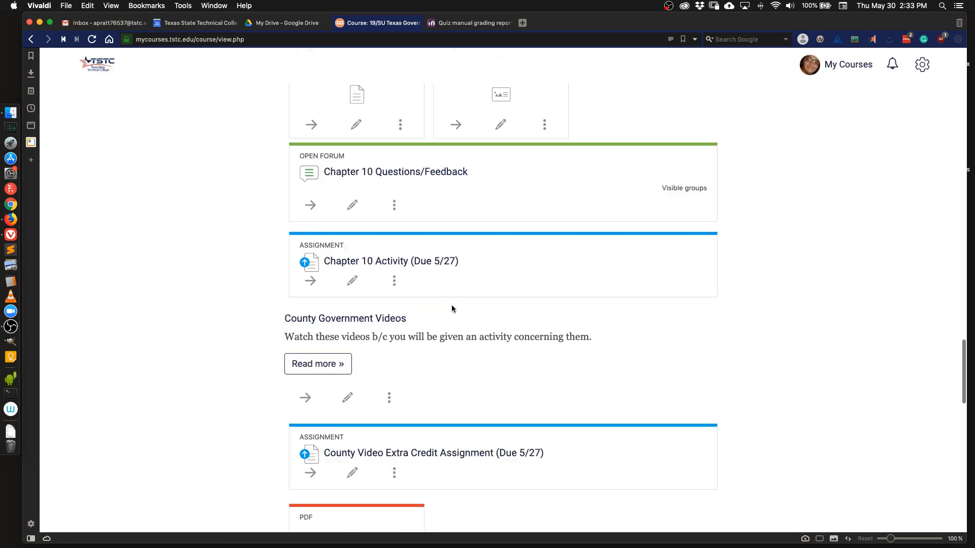
pyautogui.scroll(10, 452, 309)
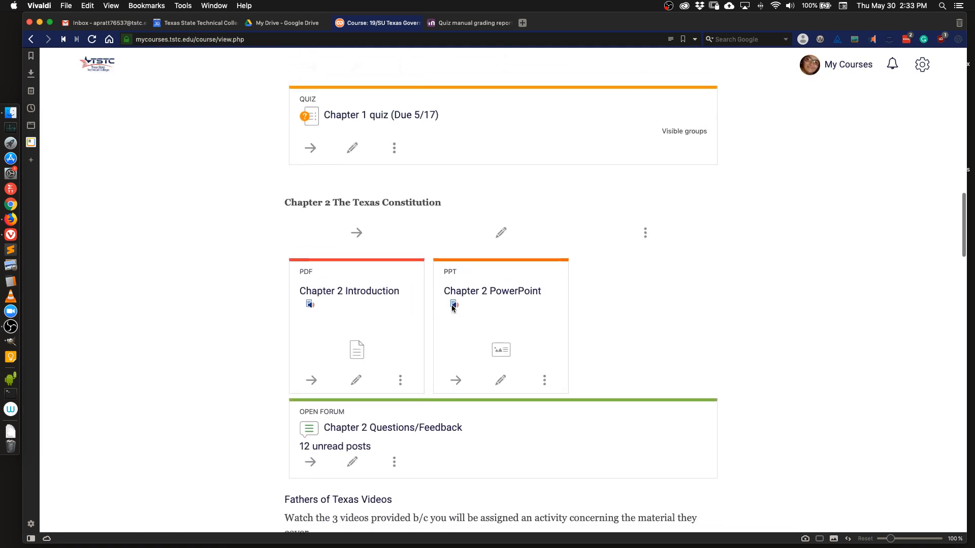
pyautogui.scroll(-6, 452, 309)
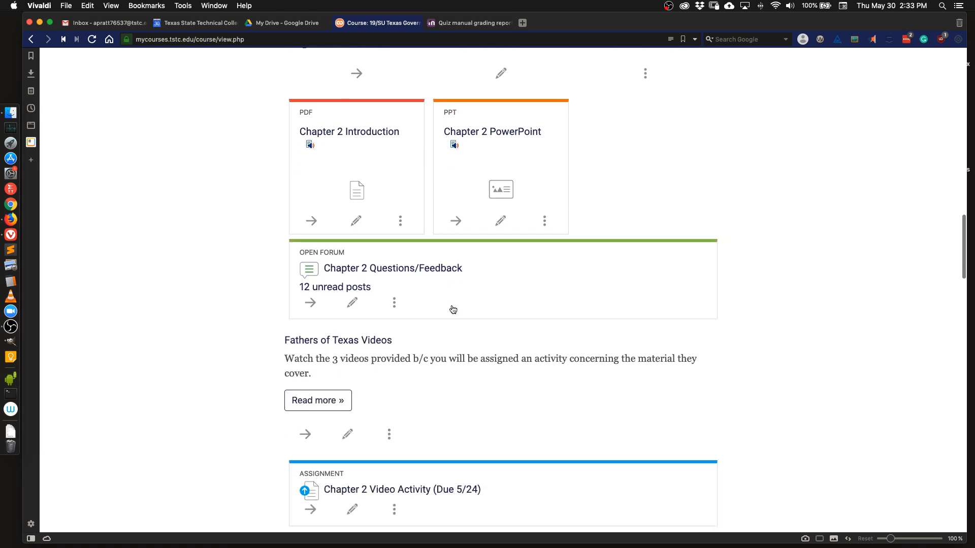
pyautogui.scroll(-3, 452, 309)
pyautogui.scroll(15, 452, 309)
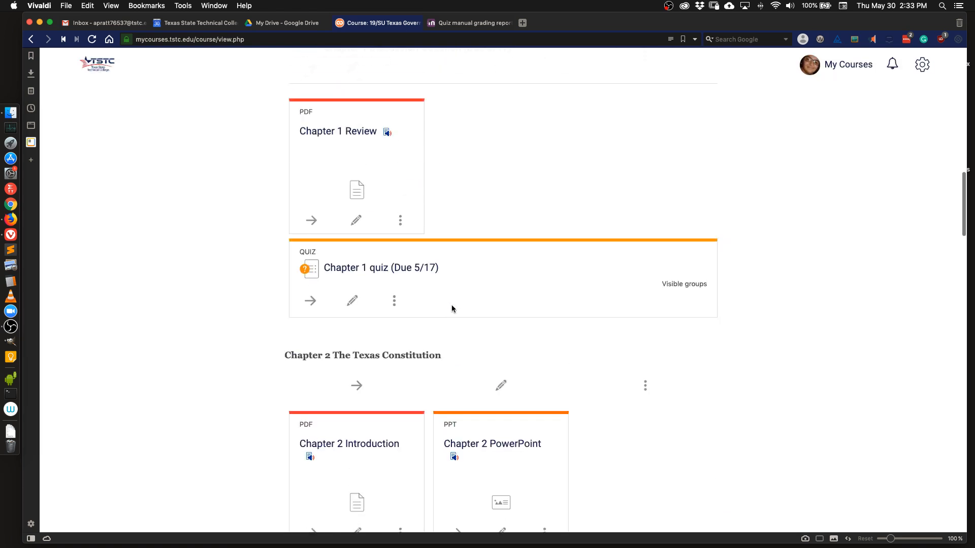
pyautogui.scroll(5, 452, 309)
# Open the edit settings of the Chapter 2 Video Activity (Due 5/24) assignment.
pyautogui.scroll(-15, 452, 308)
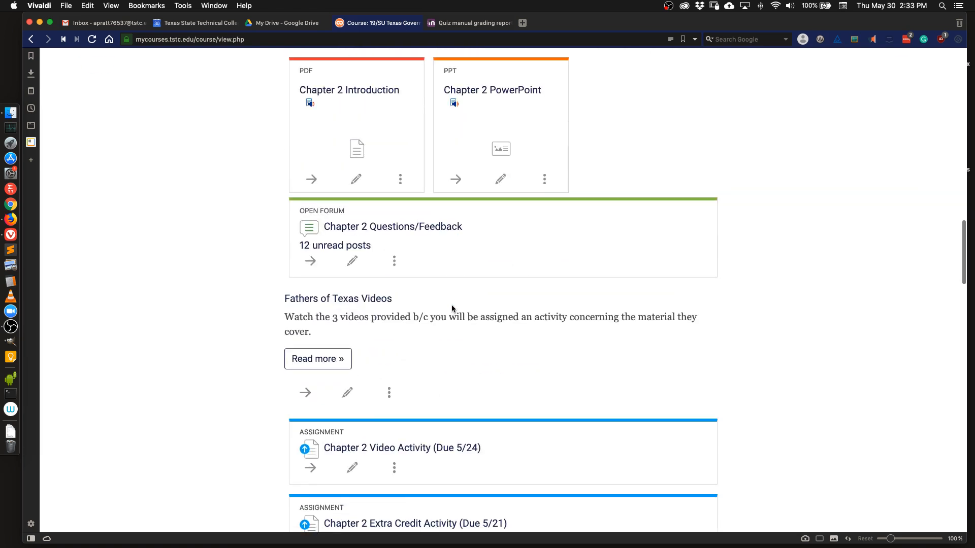
pyautogui.scroll(-3, 452, 309)
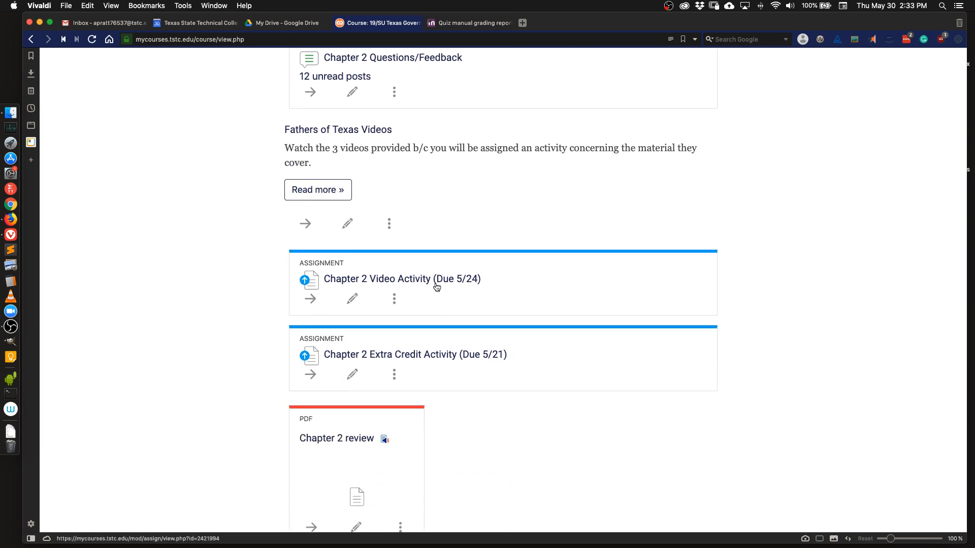
pyautogui.click(356, 302)
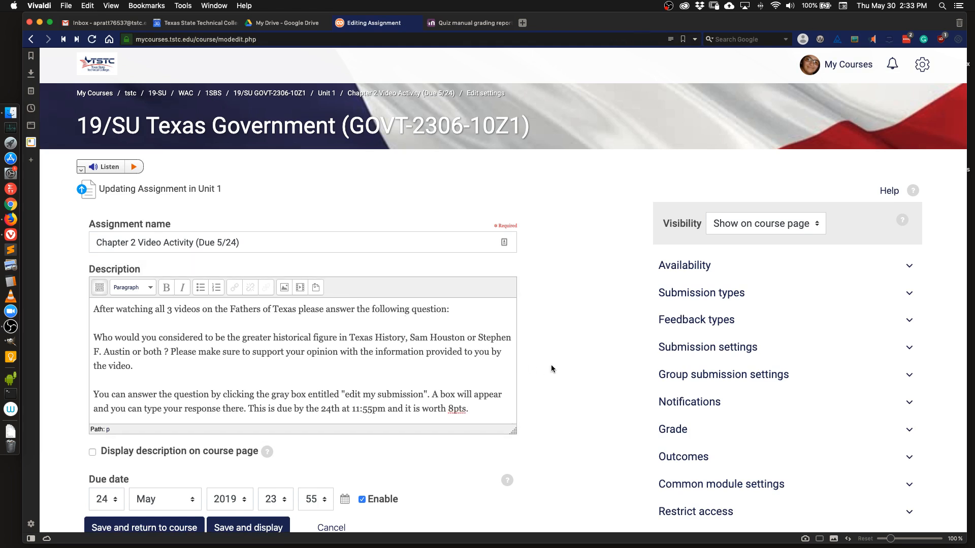
# In the Availability settings, disable both the Cut-off date and the Allow submissions from dates.
pyautogui.scroll(-3, 550, 364)
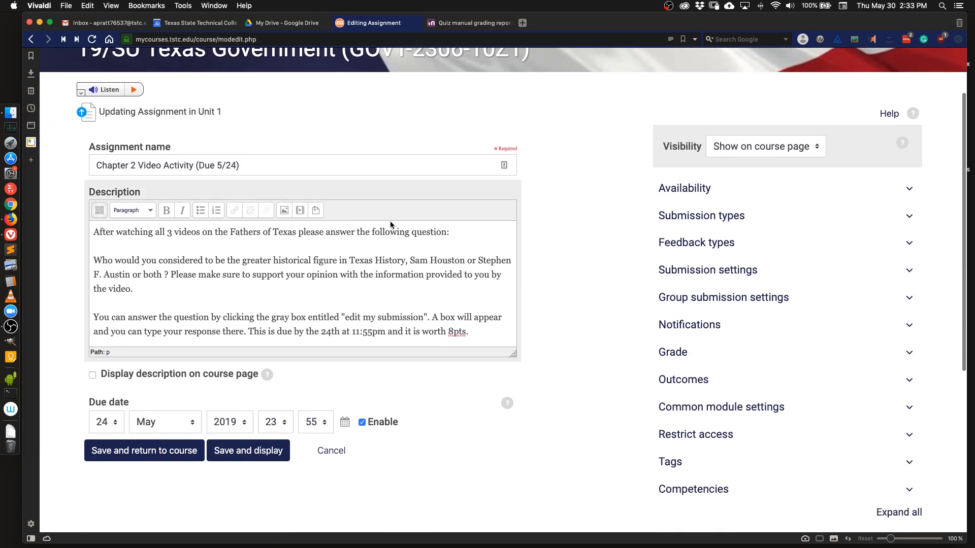
pyautogui.scroll(-2, 390, 222)
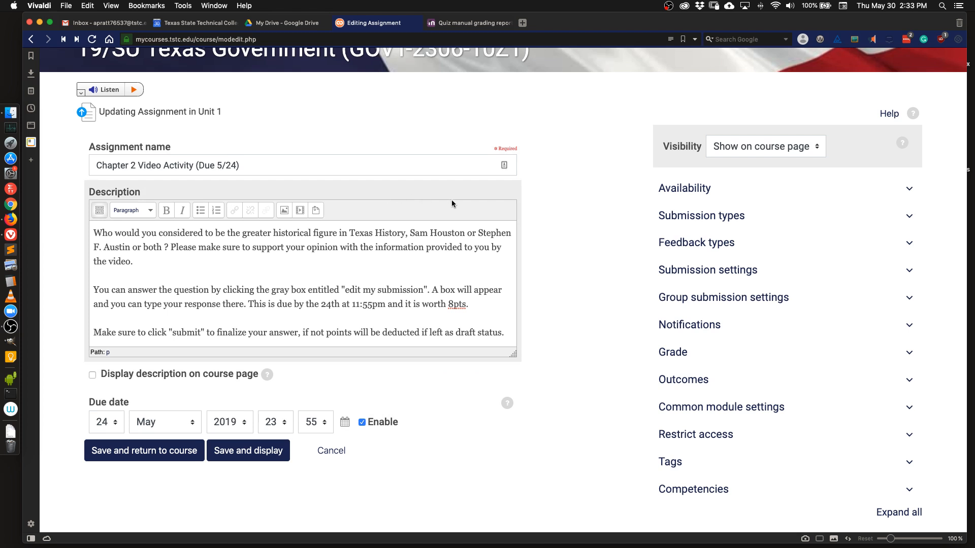
pyautogui.click(701, 189)
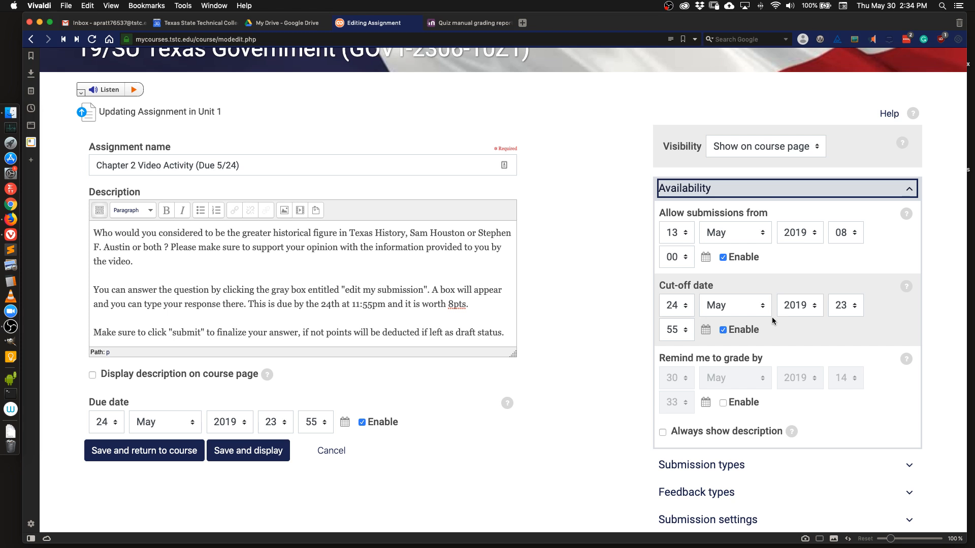
pyautogui.click(723, 329)
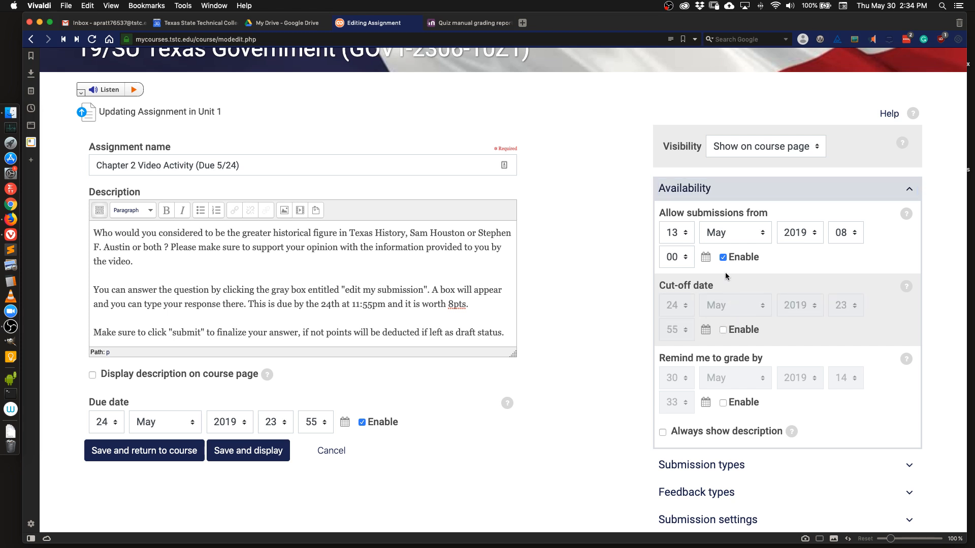
pyautogui.click(723, 258)
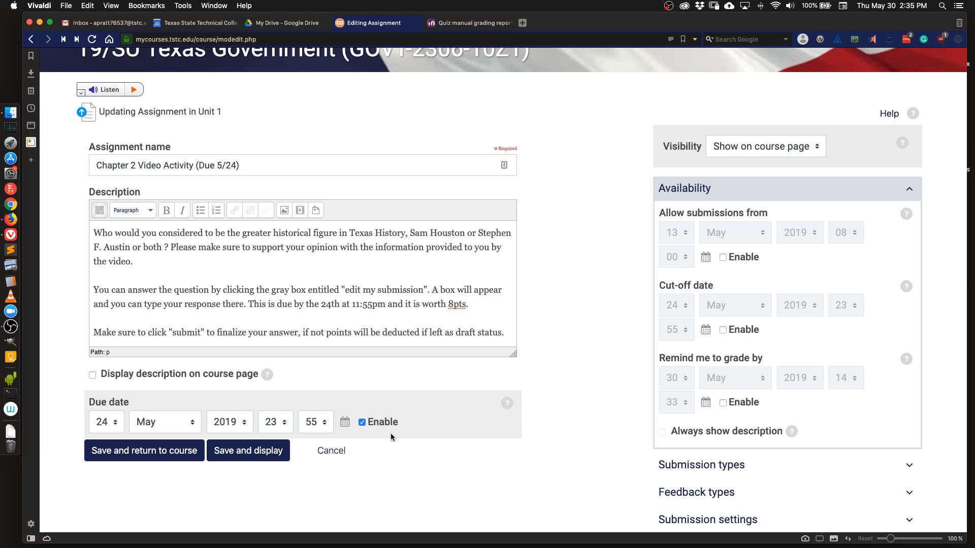
# Check the assignment's Restrict access and Grade sections, then save the changes and return to the course.
pyautogui.scroll(-1, 291, 449)
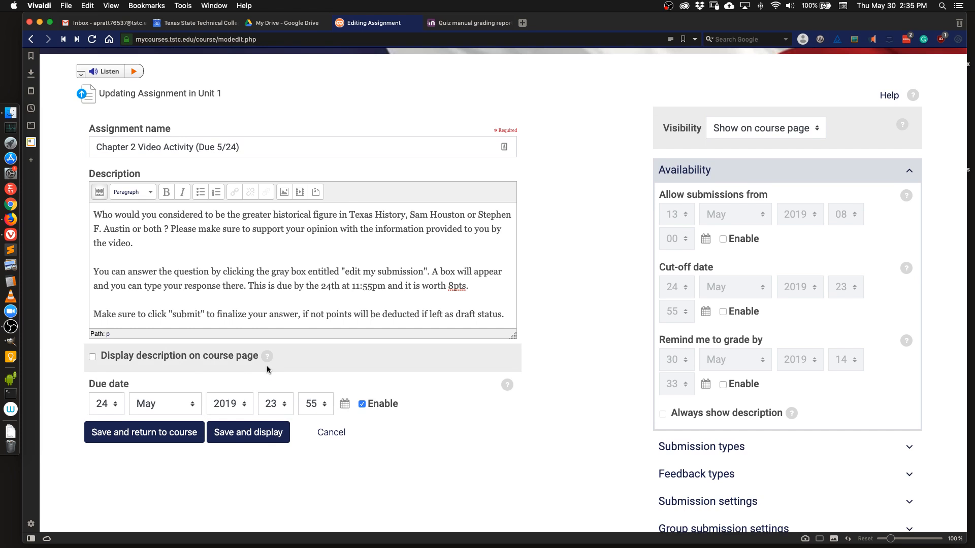
pyautogui.scroll(-10, 465, 455)
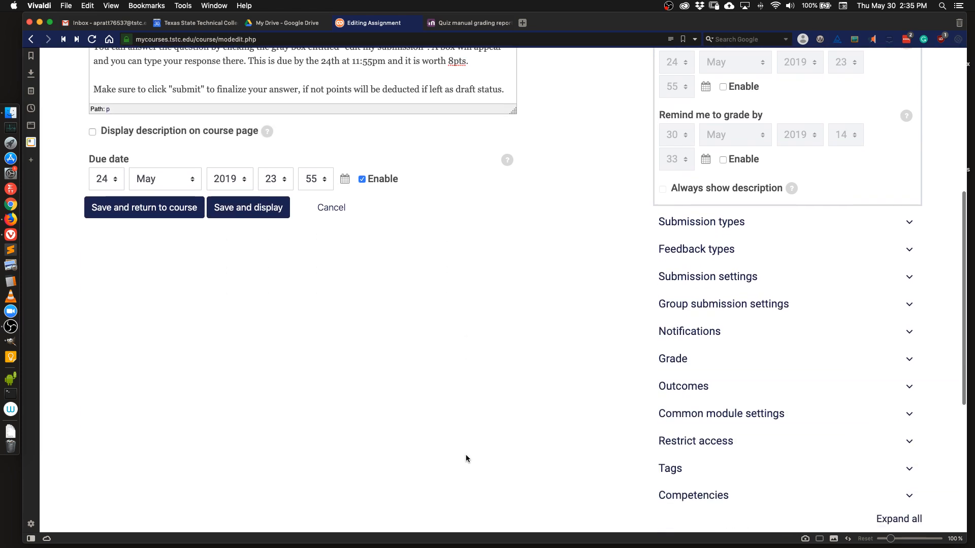
pyautogui.scroll(-2, 466, 459)
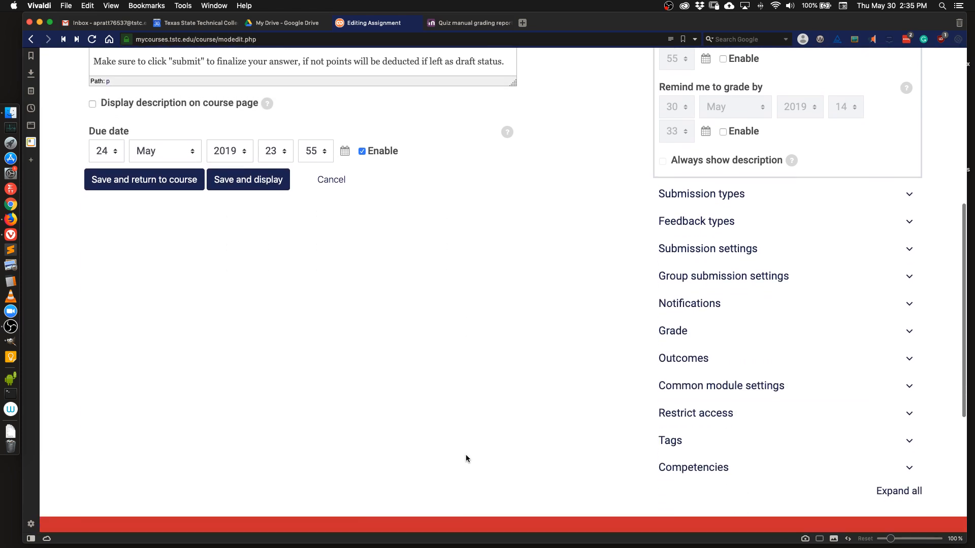
pyautogui.click(718, 416)
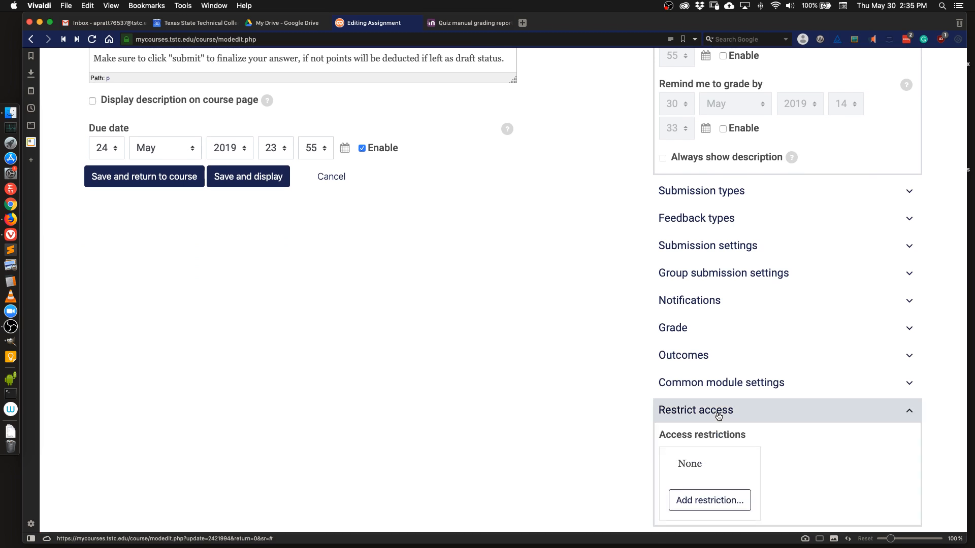
pyautogui.scroll(-2, 718, 417)
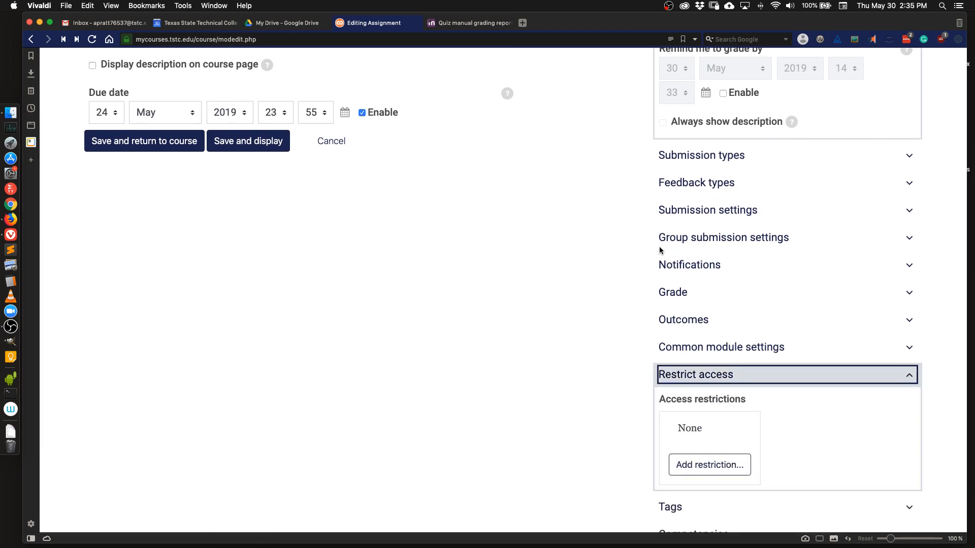
pyautogui.click(684, 297)
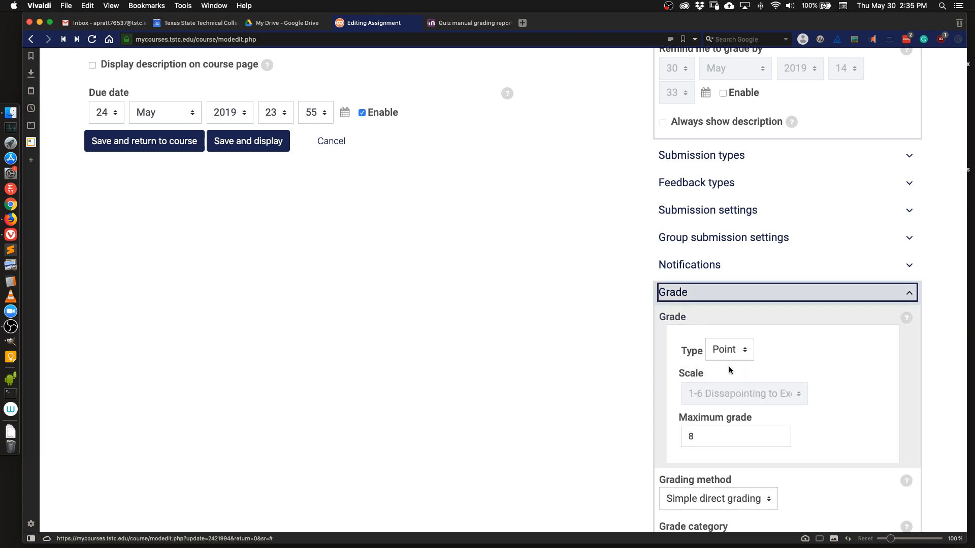
pyautogui.scroll(-5, 741, 380)
pyautogui.scroll(-3, 740, 383)
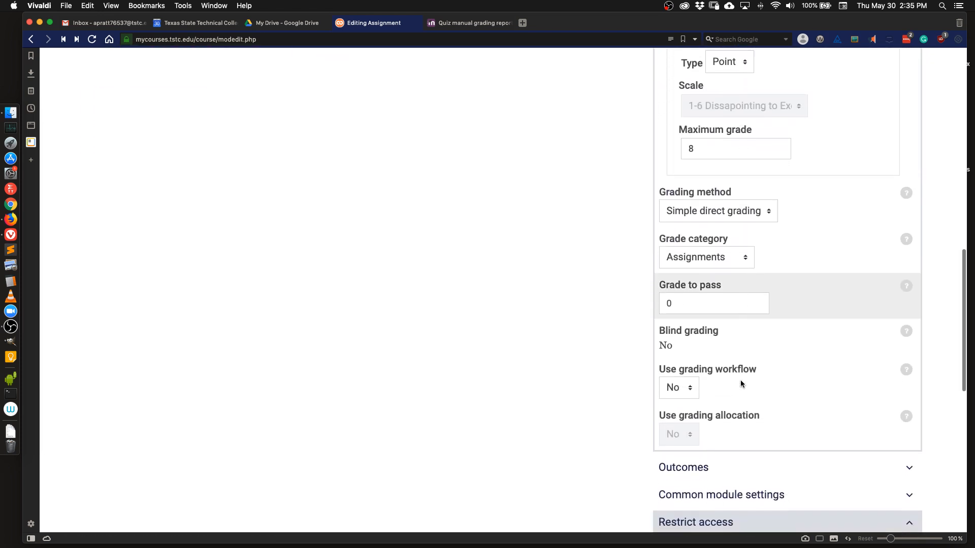
pyautogui.scroll(10, 736, 386)
pyautogui.click(720, 384)
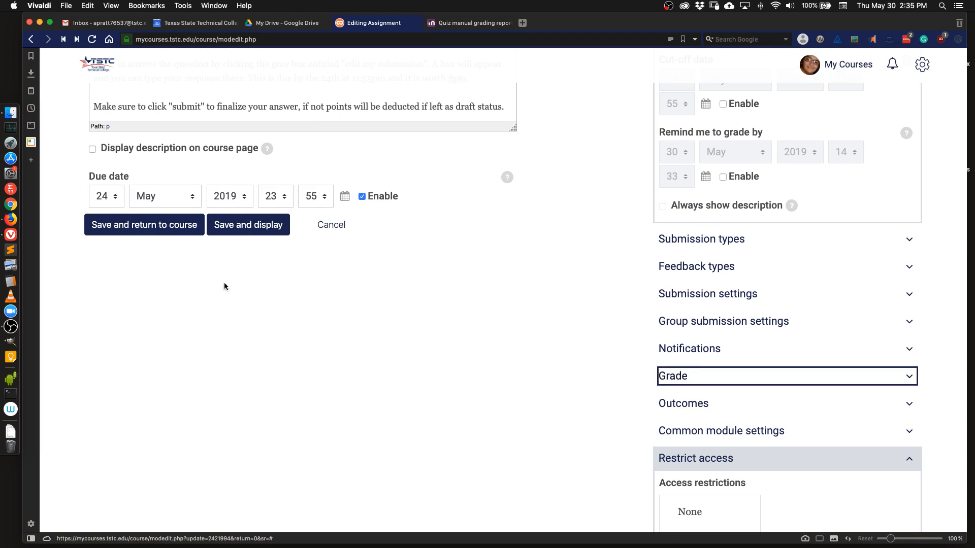
pyautogui.click(161, 230)
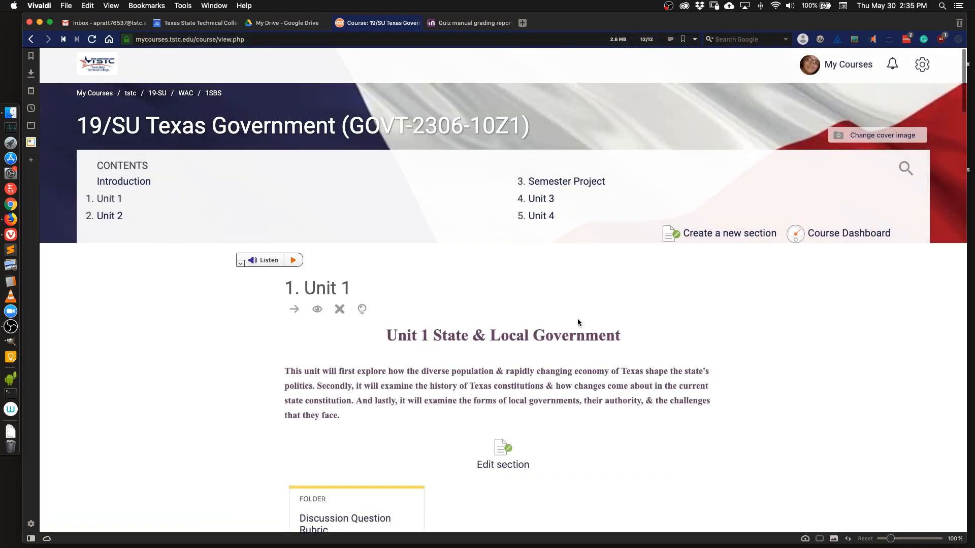
# Switch the course role to Student from the admin menu.
pyautogui.scroll(-10, 578, 322)
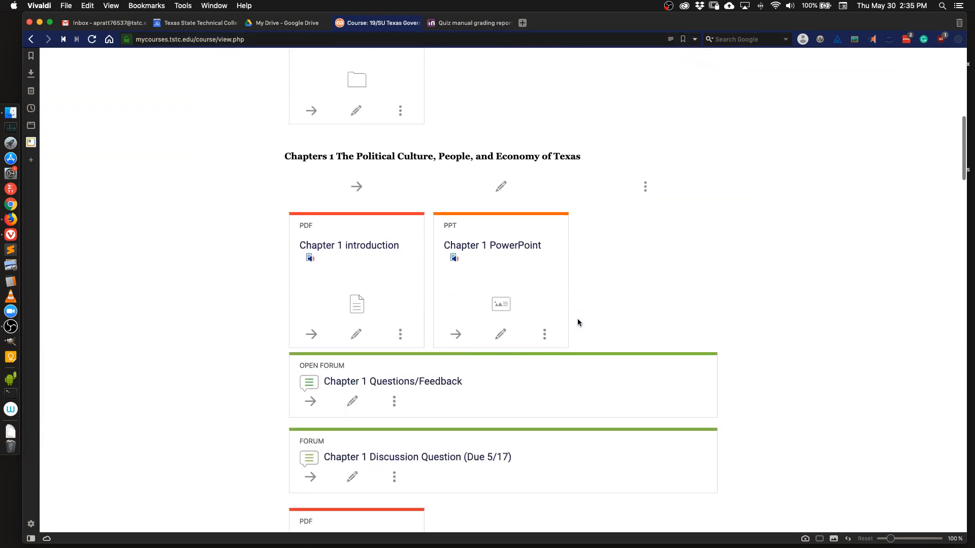
pyautogui.scroll(-8, 577, 323)
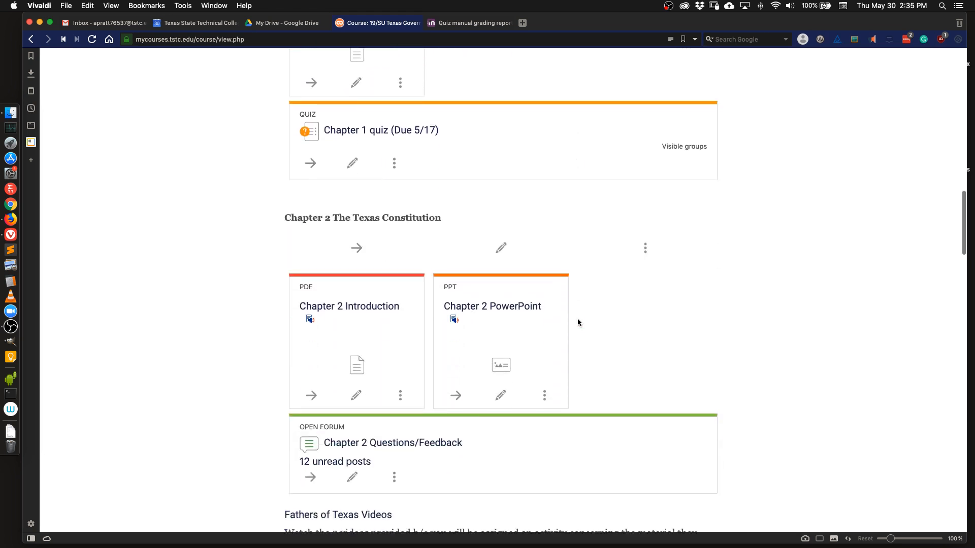
pyautogui.scroll(4, 840, 239)
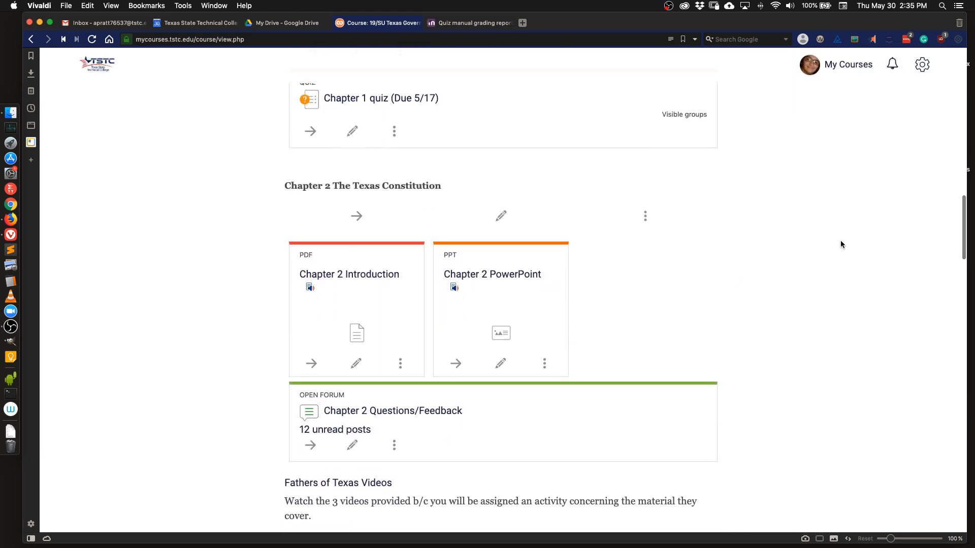
pyautogui.click(928, 62)
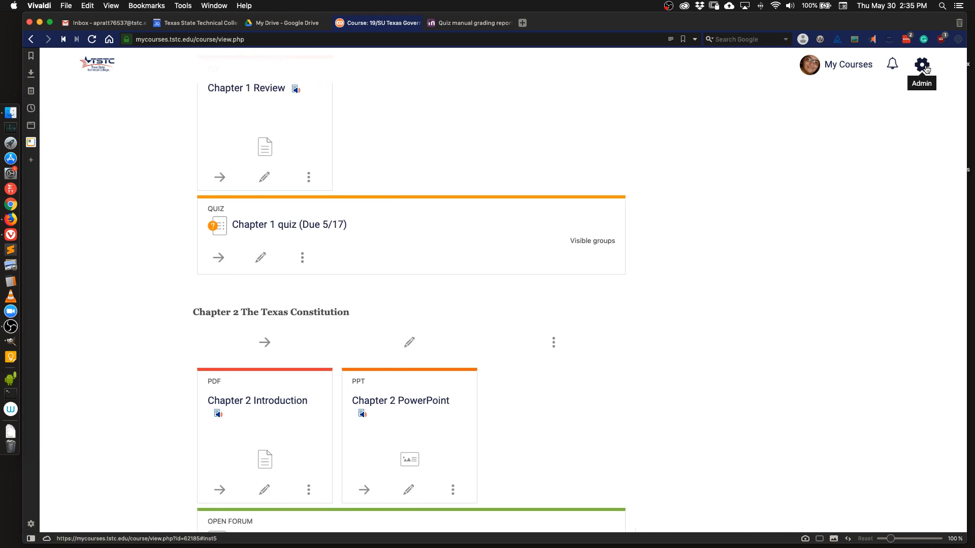
pyautogui.scroll(-3, 869, 232)
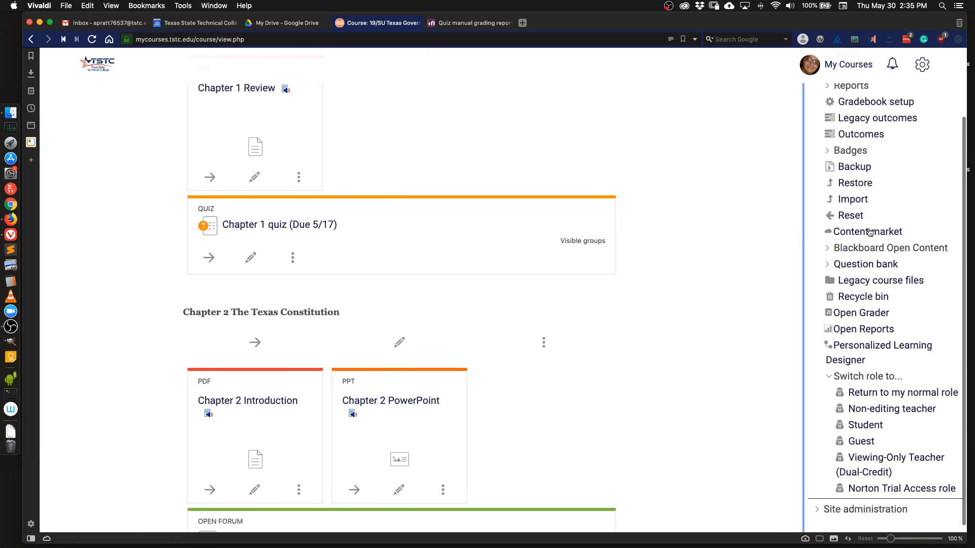
pyautogui.click(866, 421)
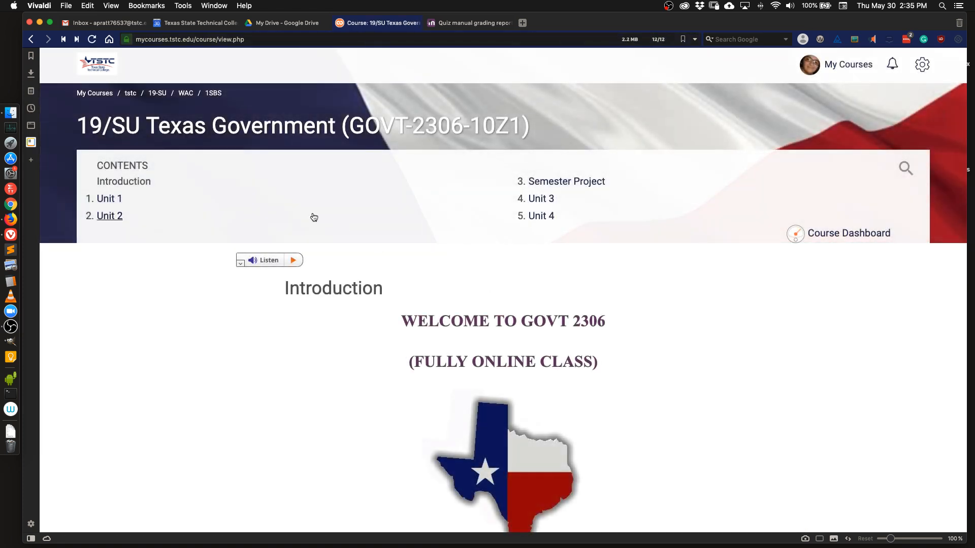
# Open Unit 1 and browse its activities in the student view.
pyautogui.click(247, 206)
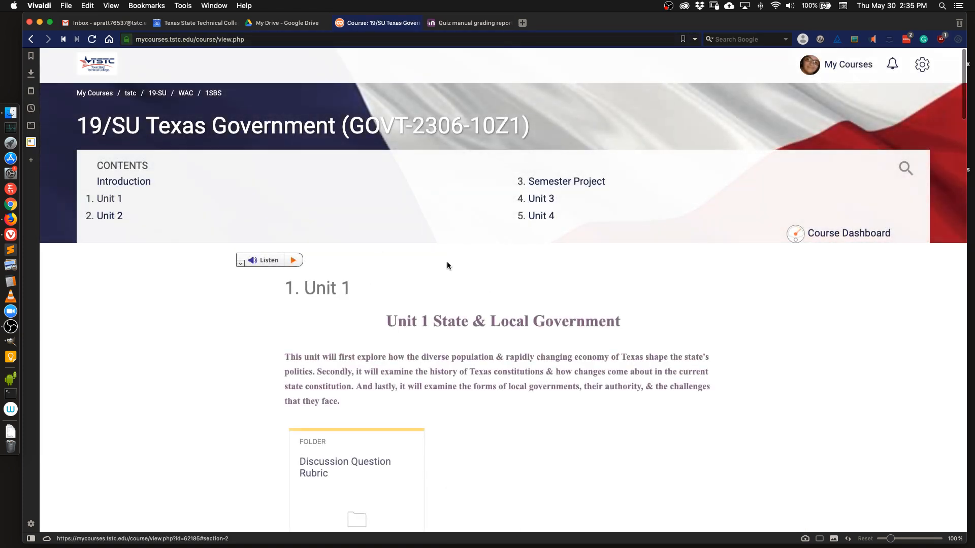
pyautogui.scroll(-15, 606, 350)
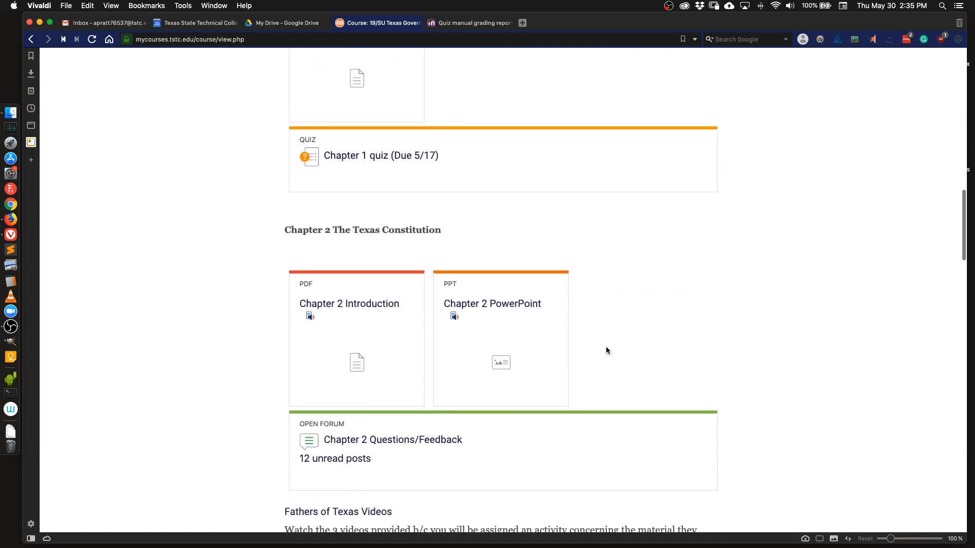
# Open the Chapter 2 Video Activity assignment in the student view and read its instructions.
pyautogui.scroll(-1, 606, 350)
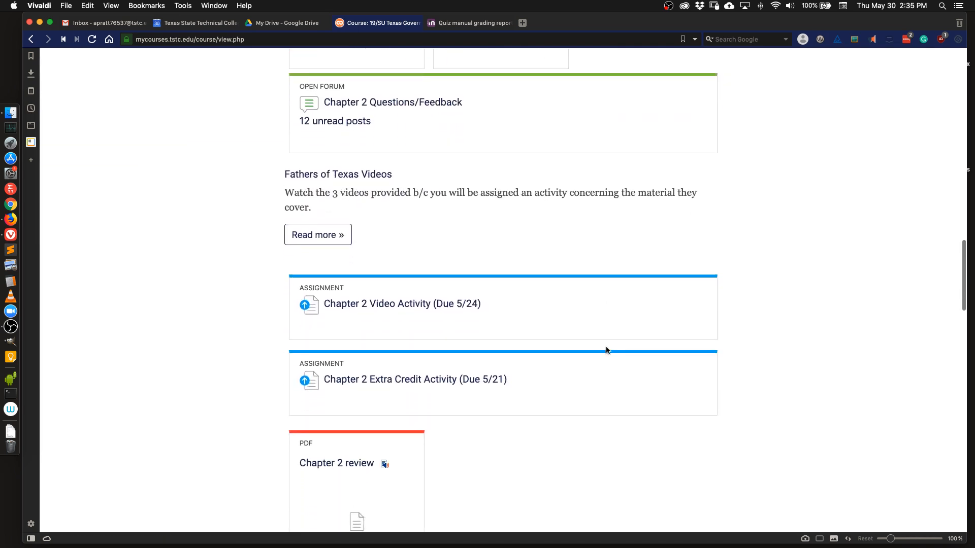
pyautogui.click(385, 305)
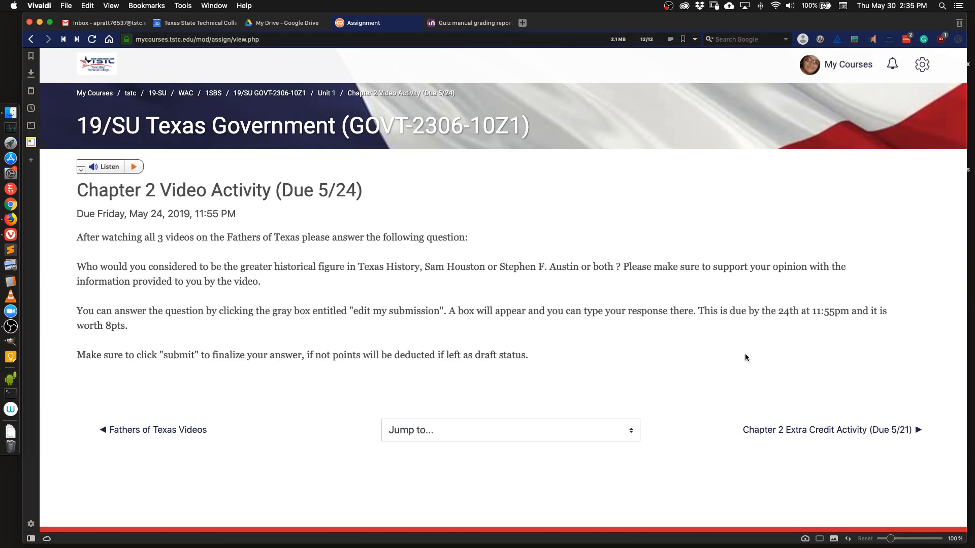
pyautogui.scroll(-1, 745, 354)
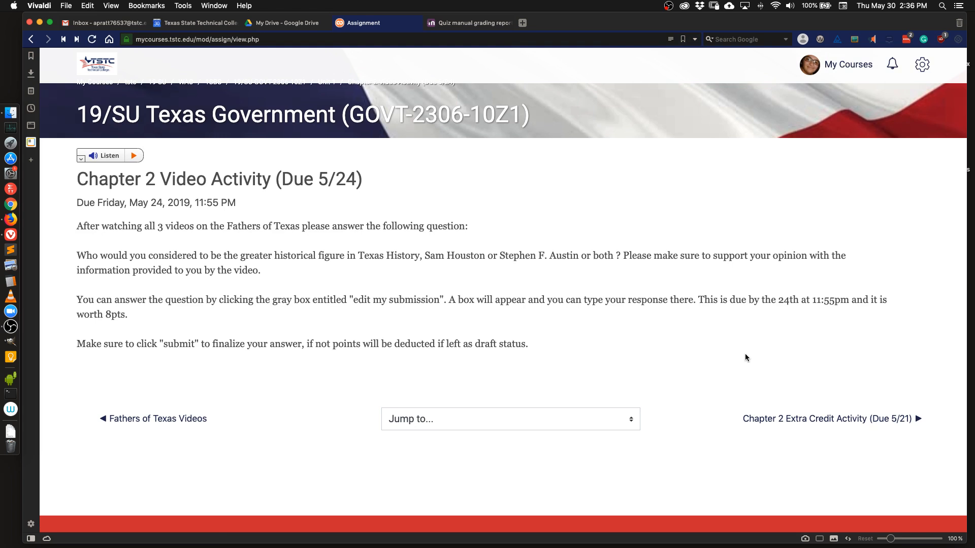
pyautogui.scroll(-2, 745, 357)
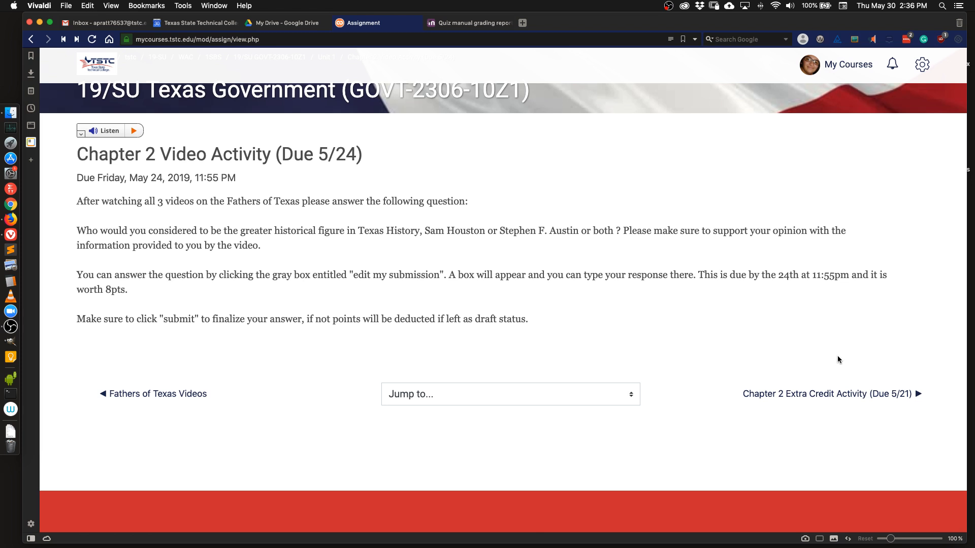
# Return to your normal role, then switch the course role to Teacher from the Course administration menu.
pyautogui.click(923, 71)
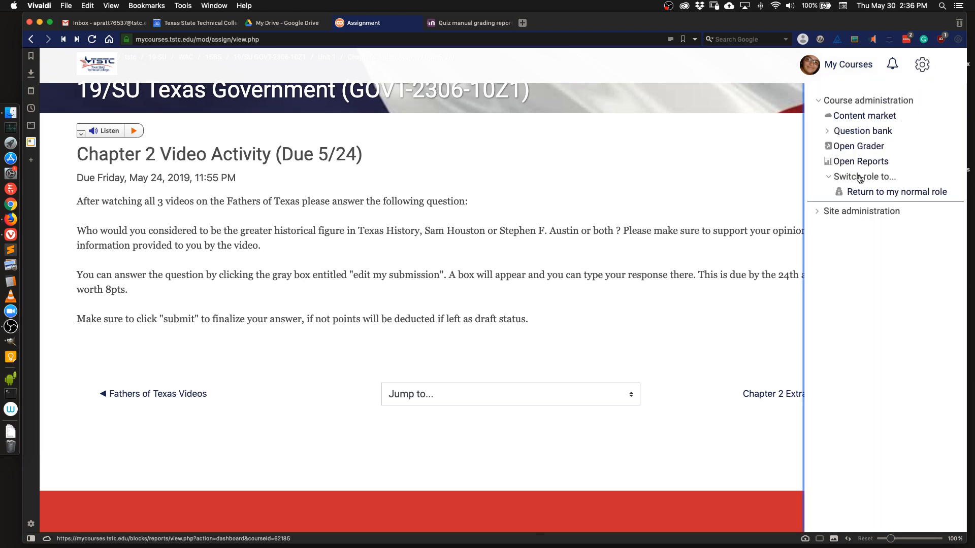
pyautogui.click(866, 191)
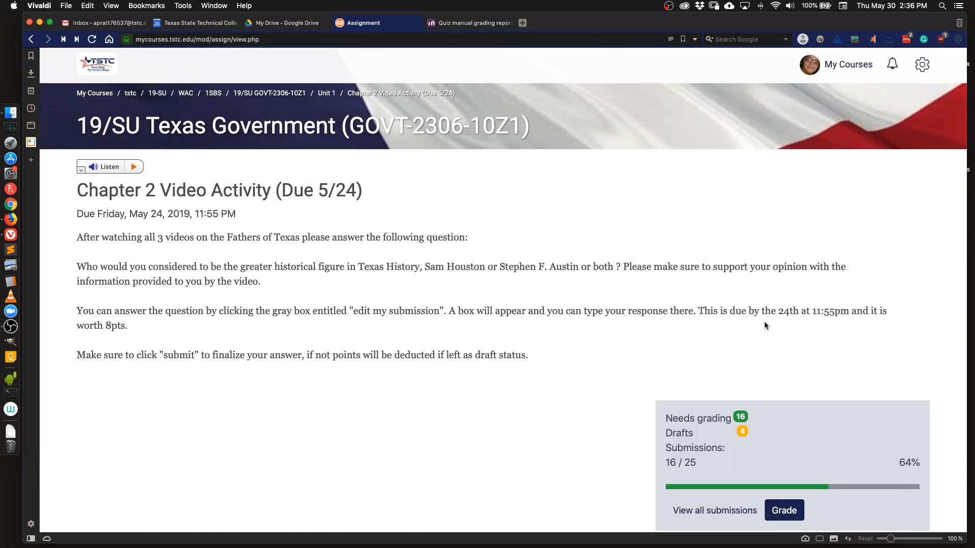
pyautogui.scroll(-3, 776, 240)
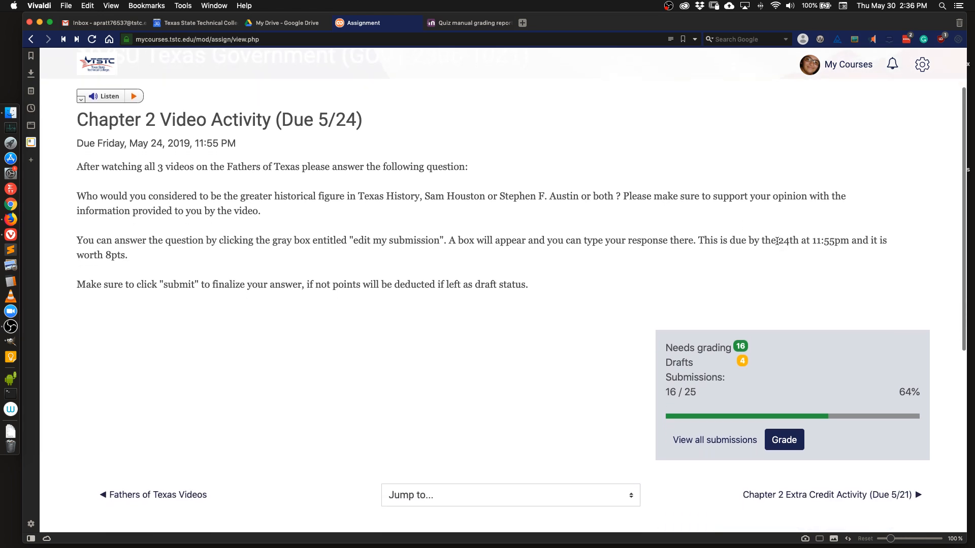
pyautogui.click(921, 64)
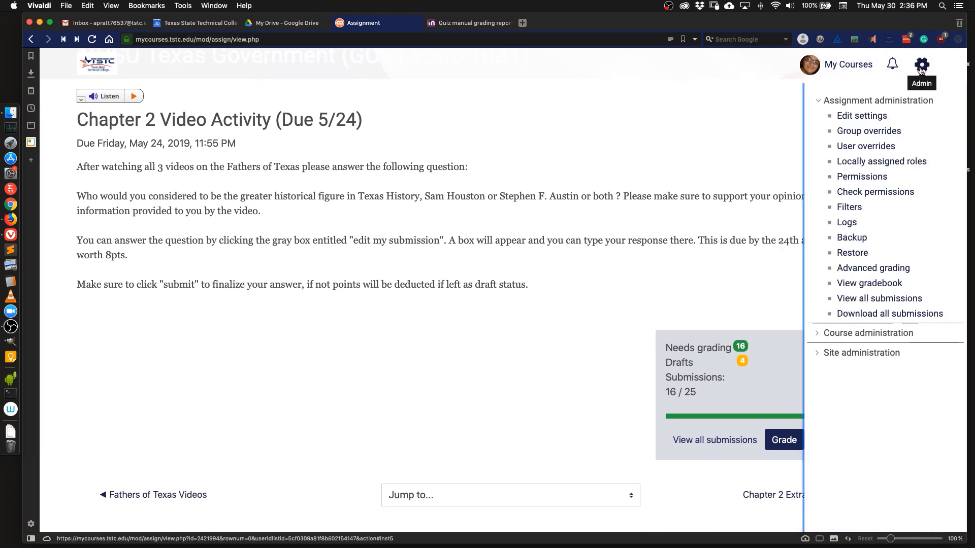
pyautogui.click(842, 339)
pyautogui.scroll(-4, 857, 457)
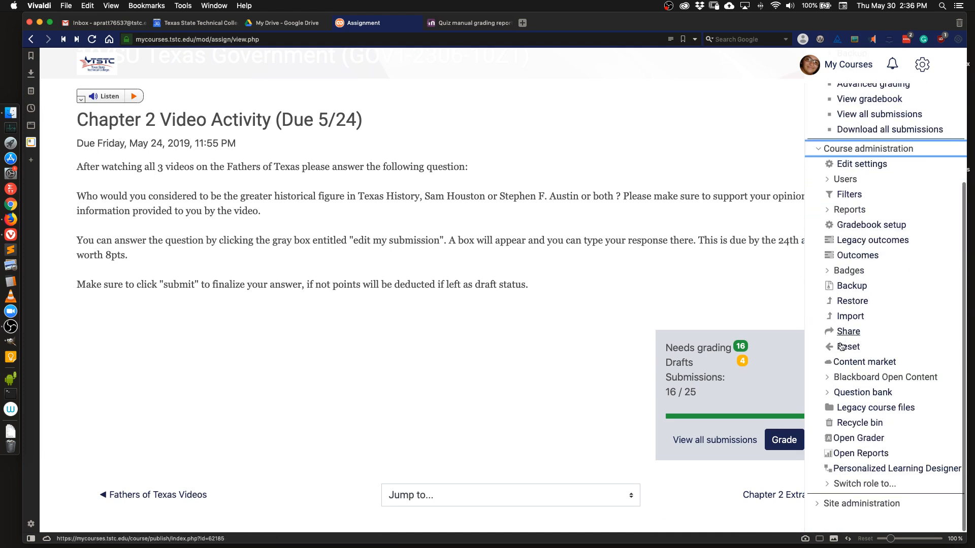
pyautogui.click(857, 485)
pyautogui.scroll(-2, 857, 489)
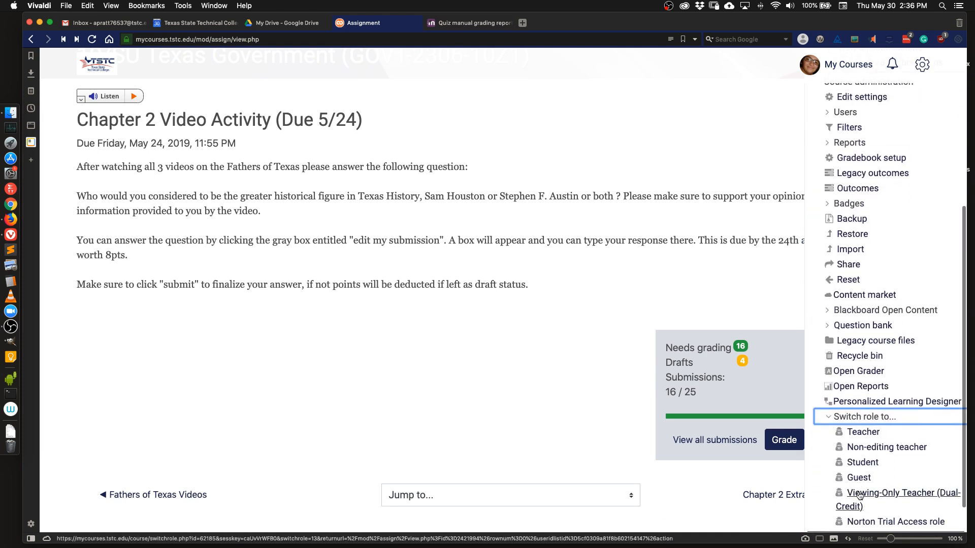
pyautogui.click(859, 440)
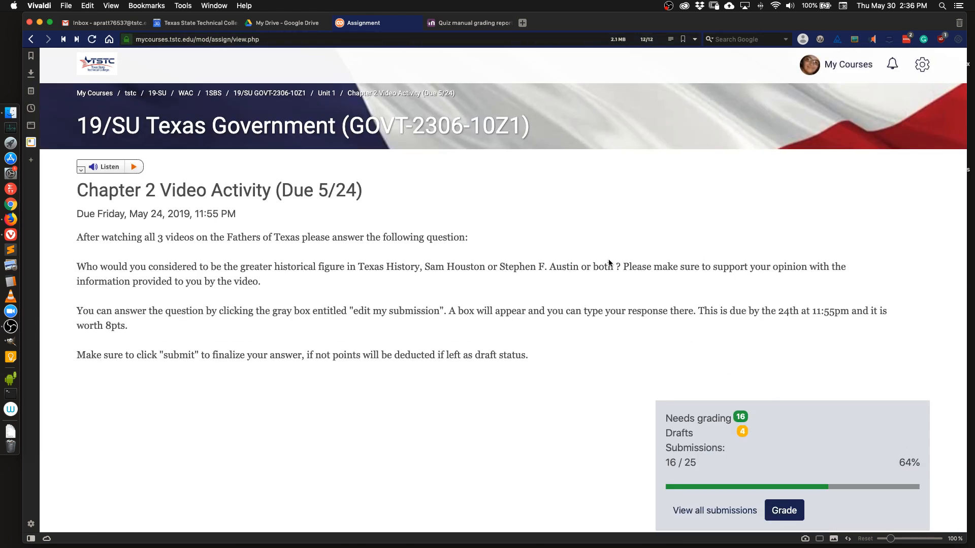
# Go back to Unit 1 and reopen the Chapter 2 Video Activity assignment.
pyautogui.scroll(-3, 609, 262)
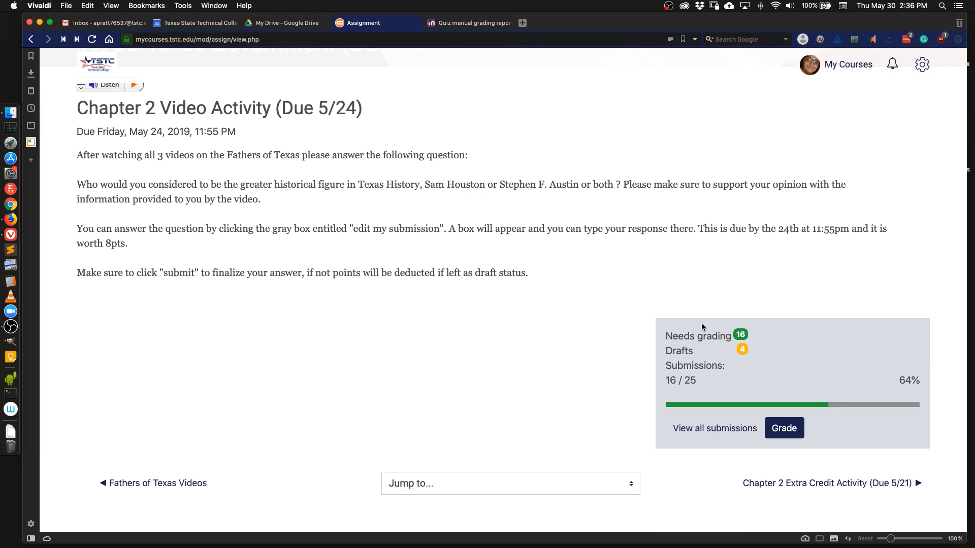
pyautogui.scroll(3, 532, 289)
pyautogui.scroll(1, 533, 289)
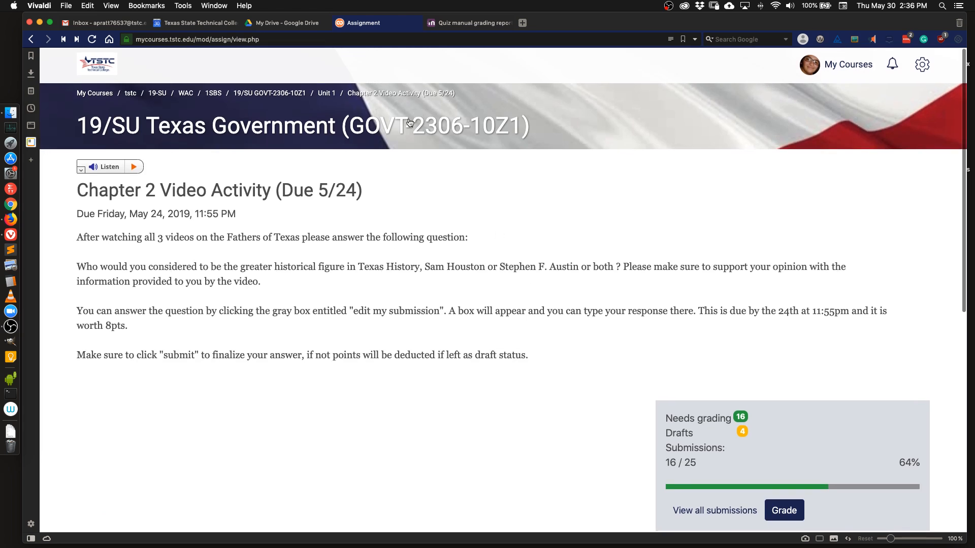
pyautogui.click(327, 93)
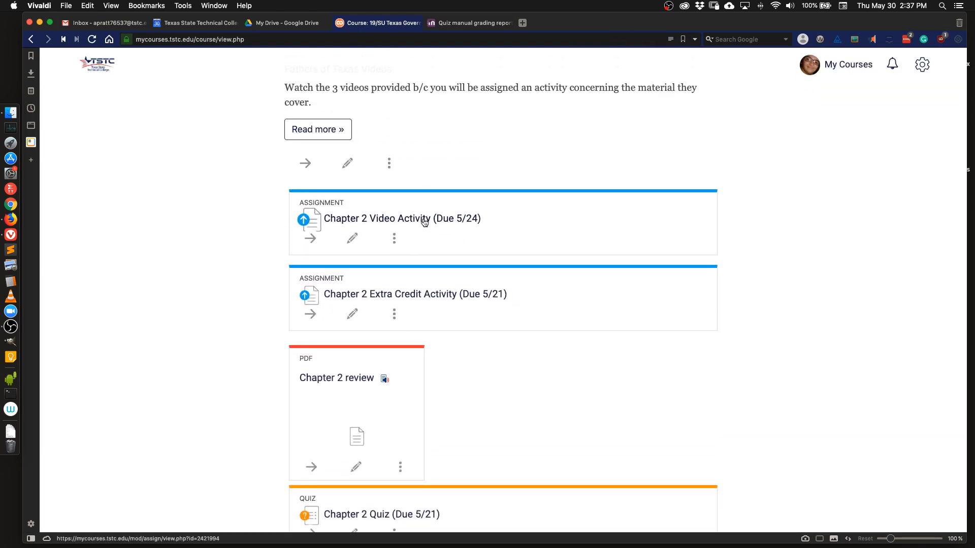
pyautogui.click(425, 220)
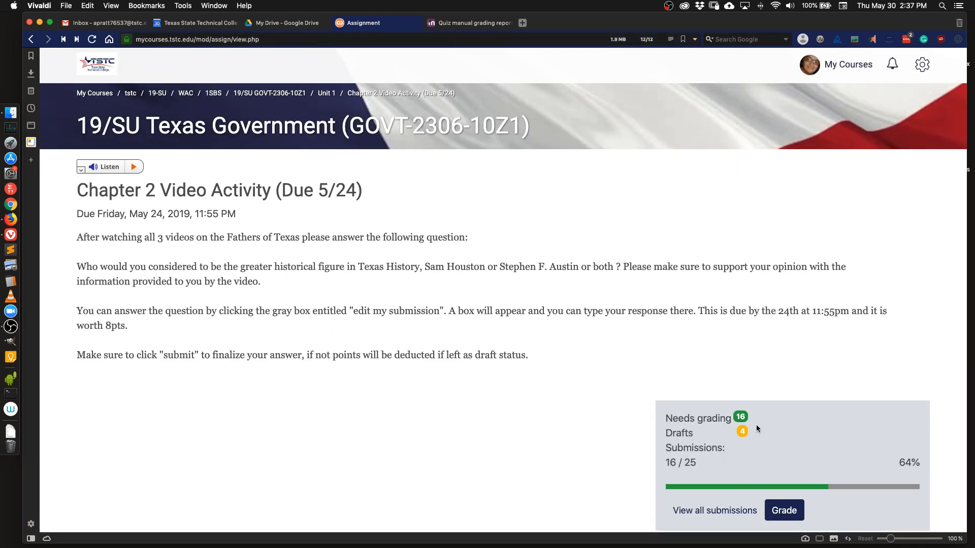
# Open the grader for the assignment's first submission and turn off Notify students.
pyautogui.scroll(-3, 757, 425)
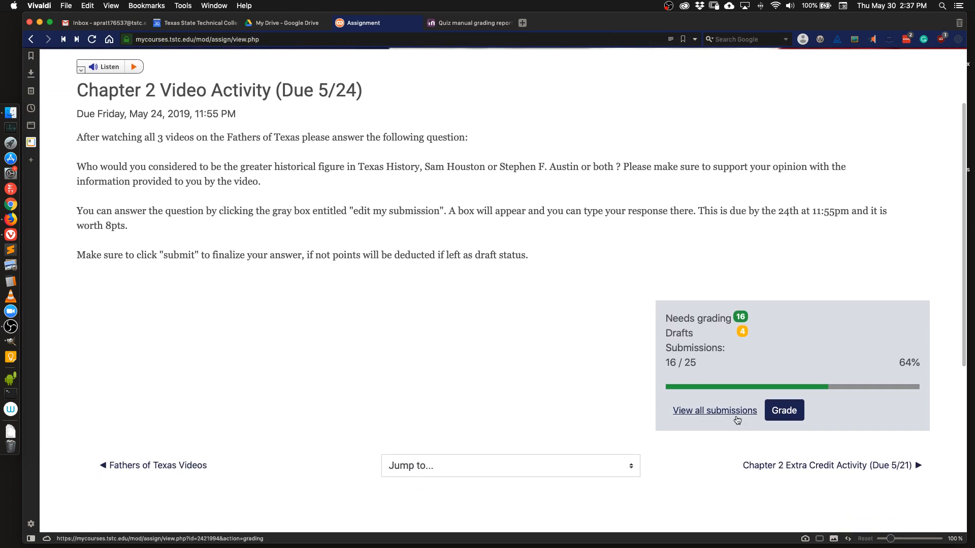
pyautogui.click(789, 415)
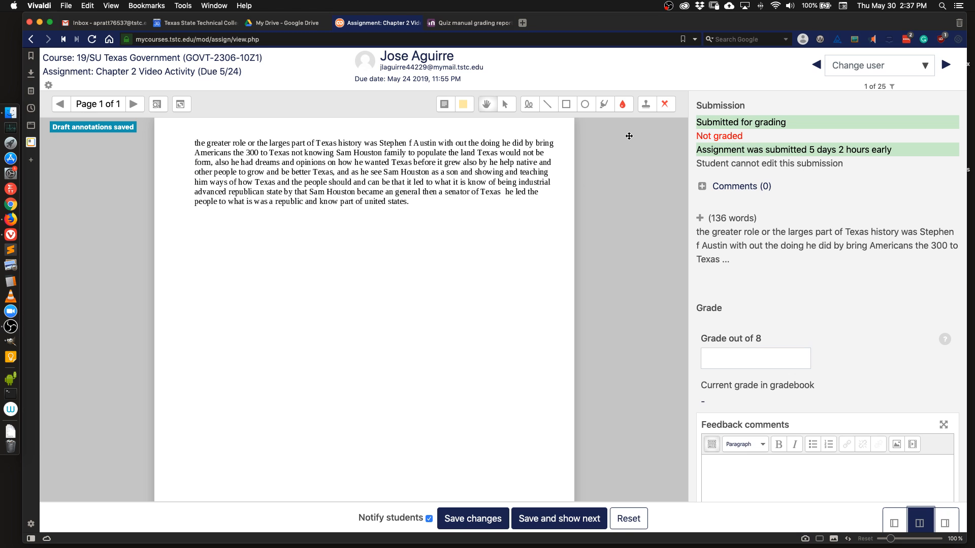
pyautogui.scroll(-5, 796, 392)
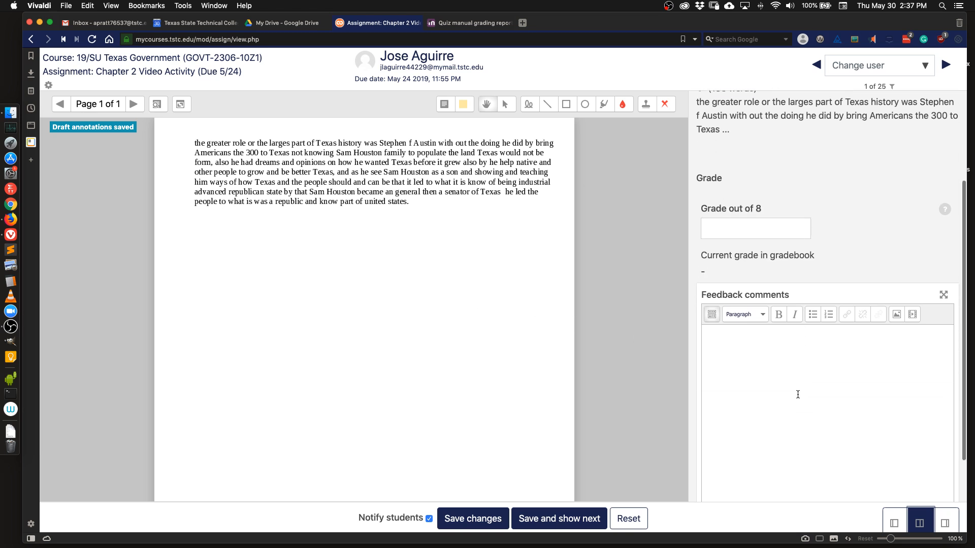
pyautogui.scroll(-1, 796, 330)
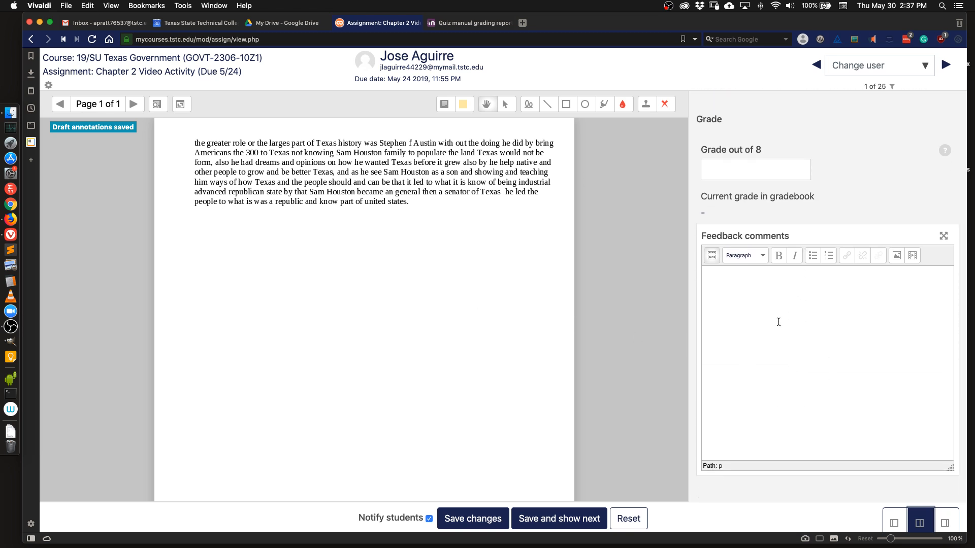
pyautogui.click(714, 168)
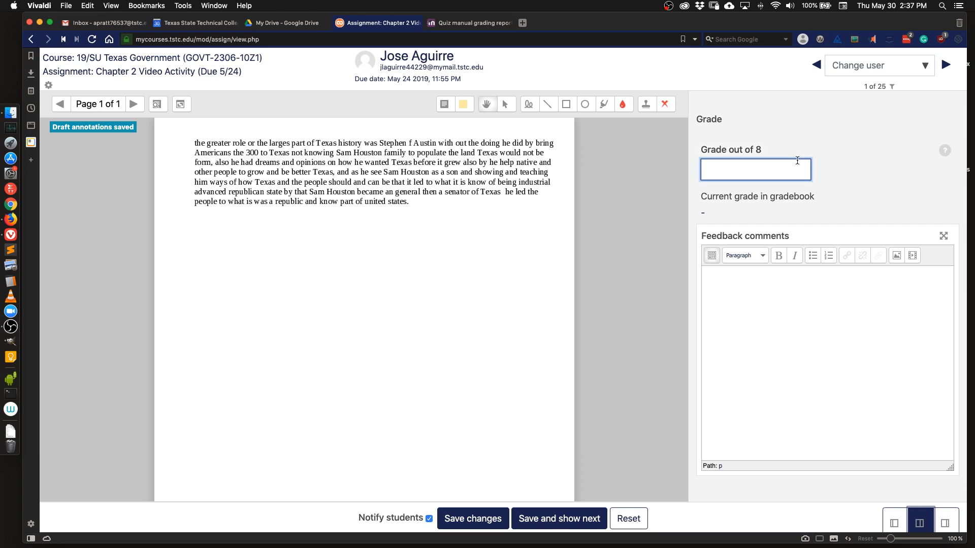
pyautogui.scroll(3, 797, 160)
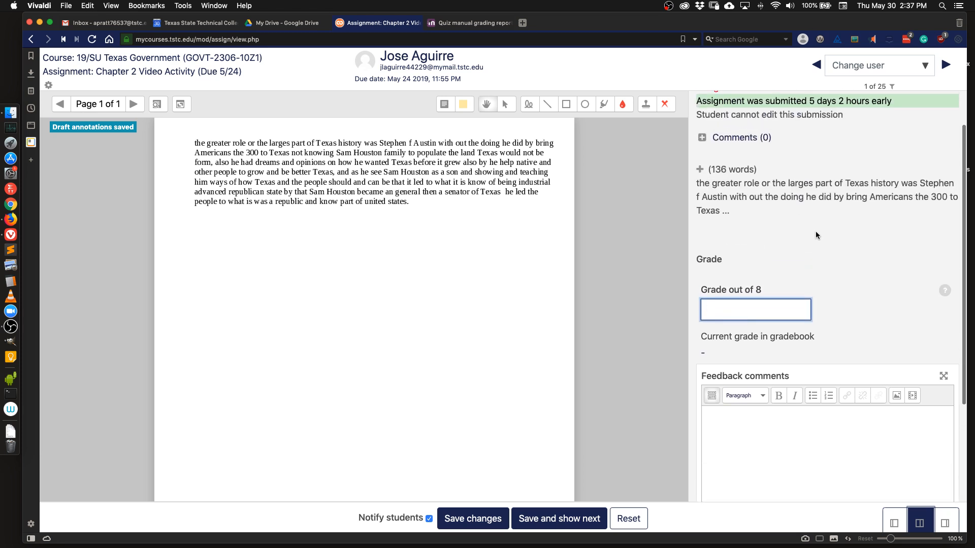
pyautogui.click(429, 519)
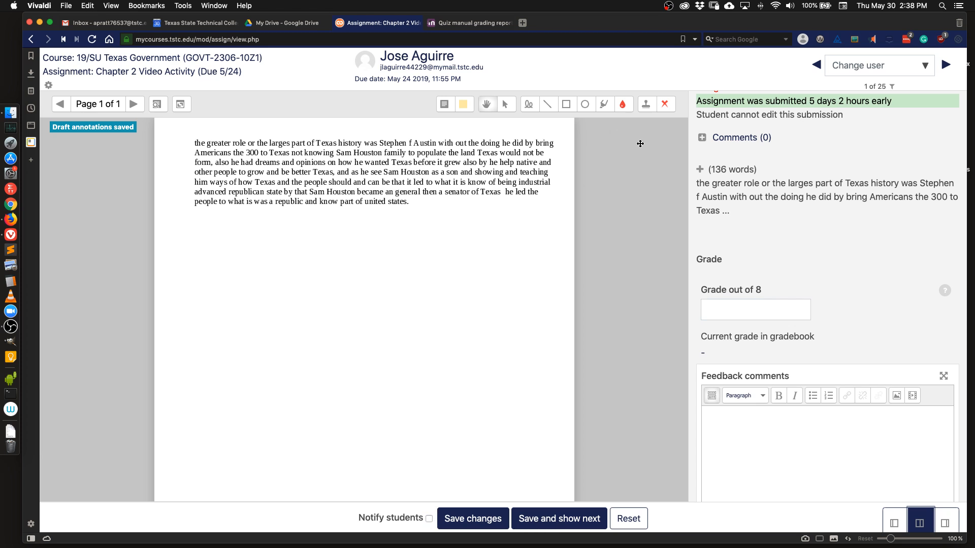
# Expand the submission's comments and full answer text, and place the cursor in the grade field.
pyautogui.click(705, 141)
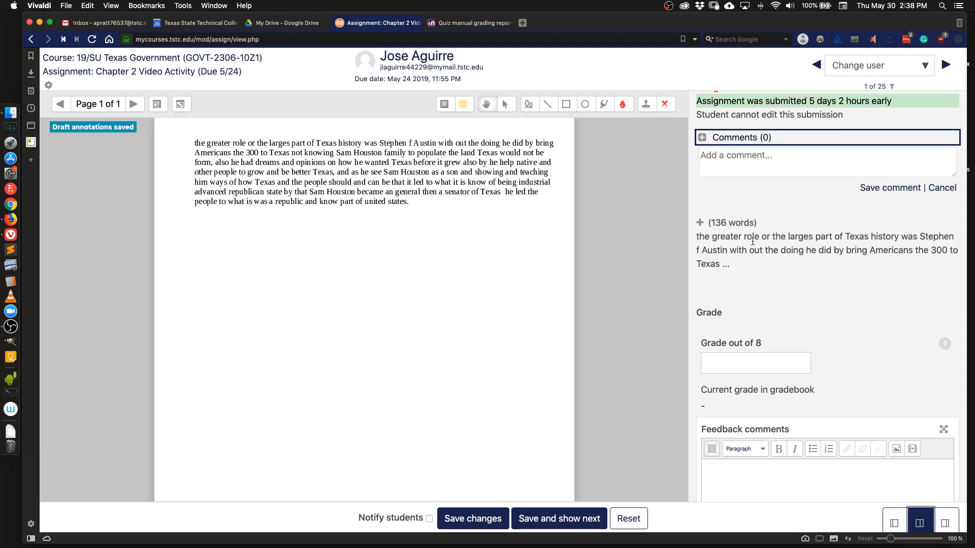
pyautogui.click(701, 224)
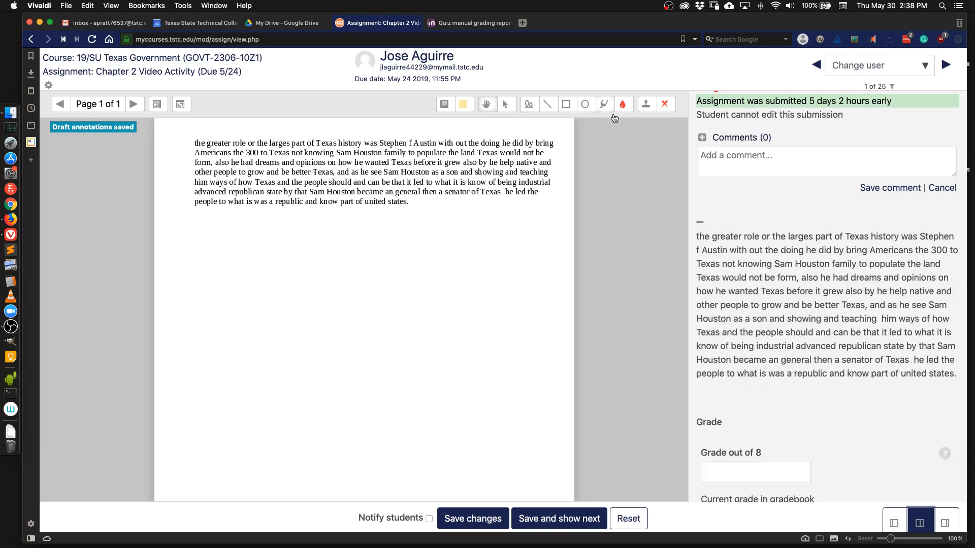
pyautogui.click(747, 474)
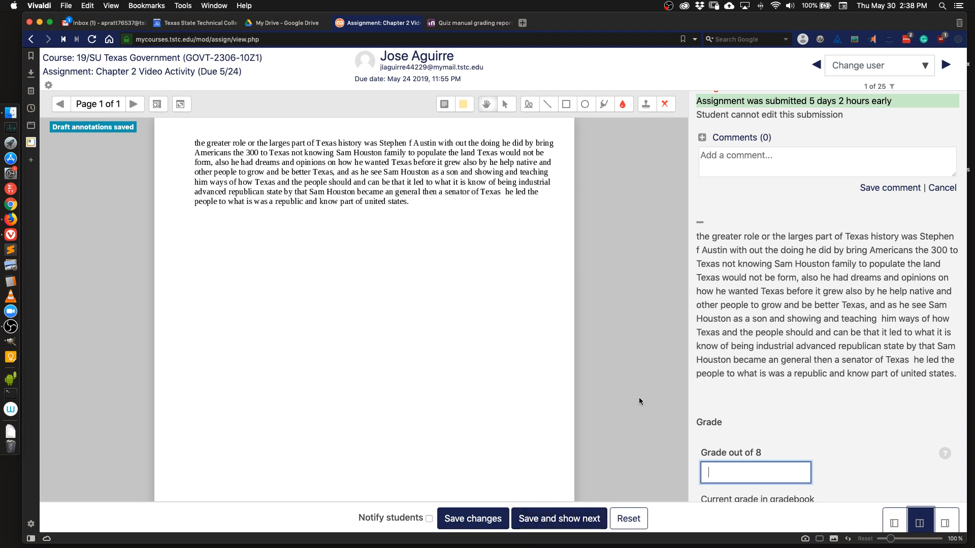
# Browse the list of students in the Change user selector.
pyautogui.click(924, 68)
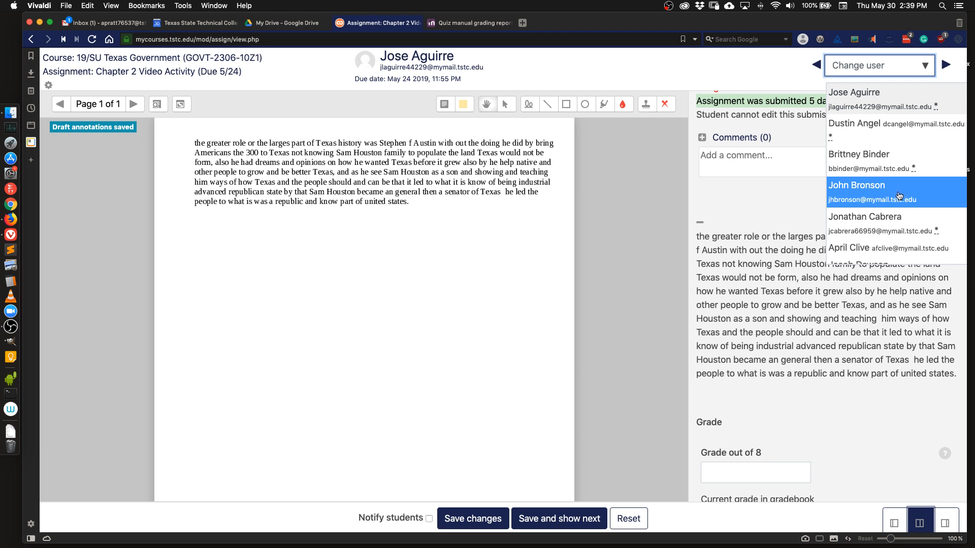
pyautogui.scroll(-5, 900, 194)
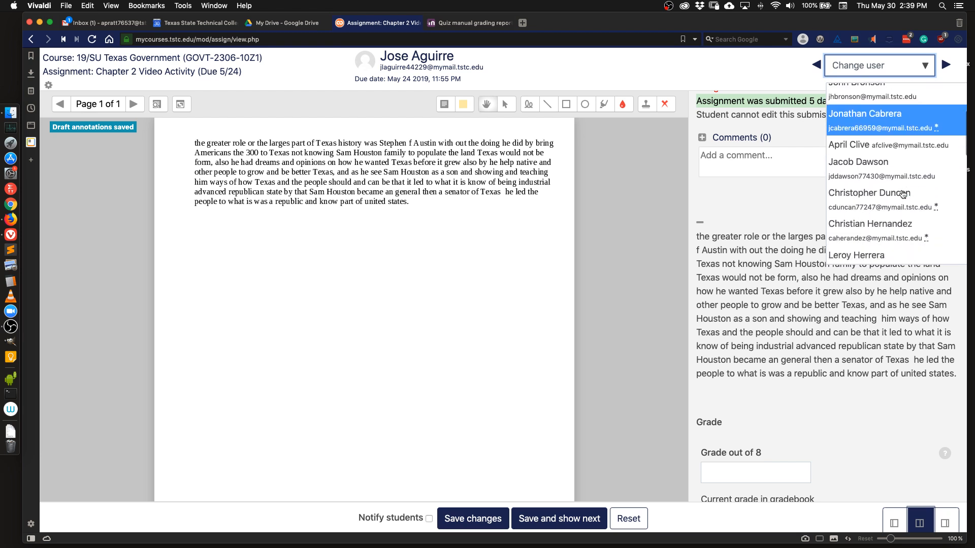
pyautogui.scroll(-1, 905, 194)
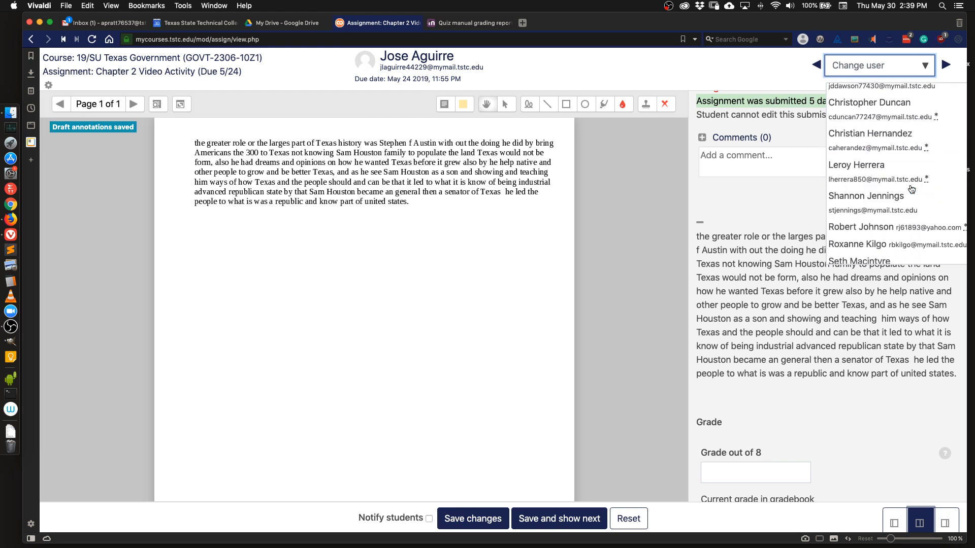
pyautogui.scroll(-3, 912, 189)
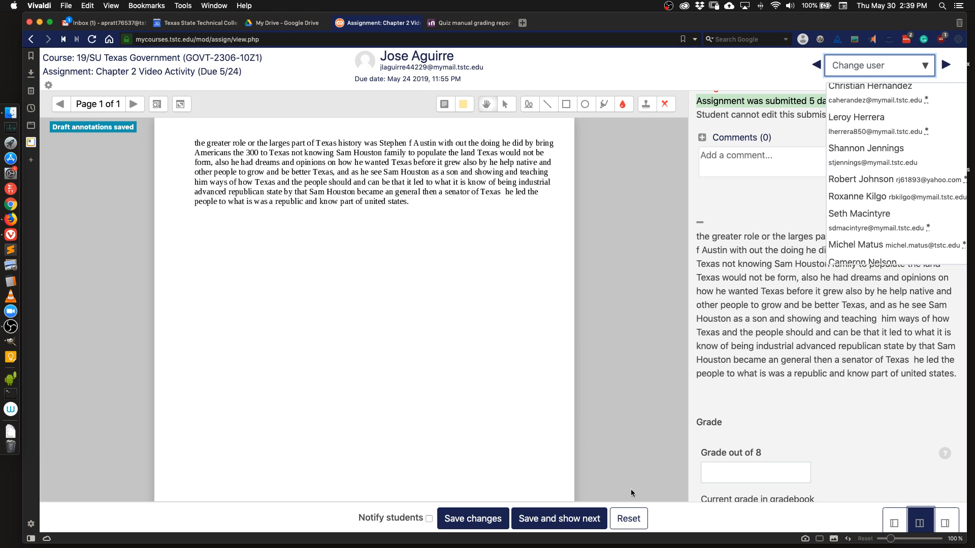
# Return to the course, jump to Unit 1, and open the Chapter 2 Extra Credit Activity's settings for editing.
pyautogui.click(234, 63)
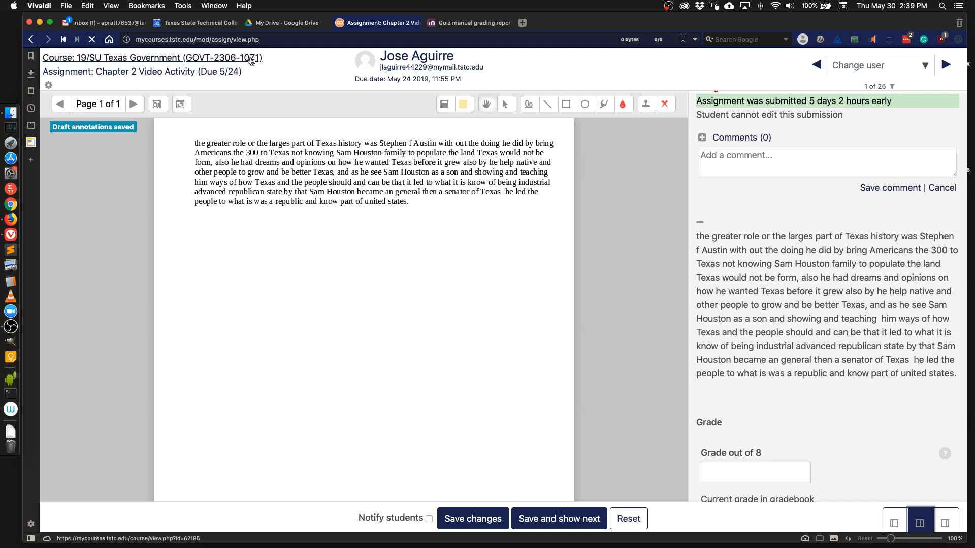
pyautogui.click(250, 59)
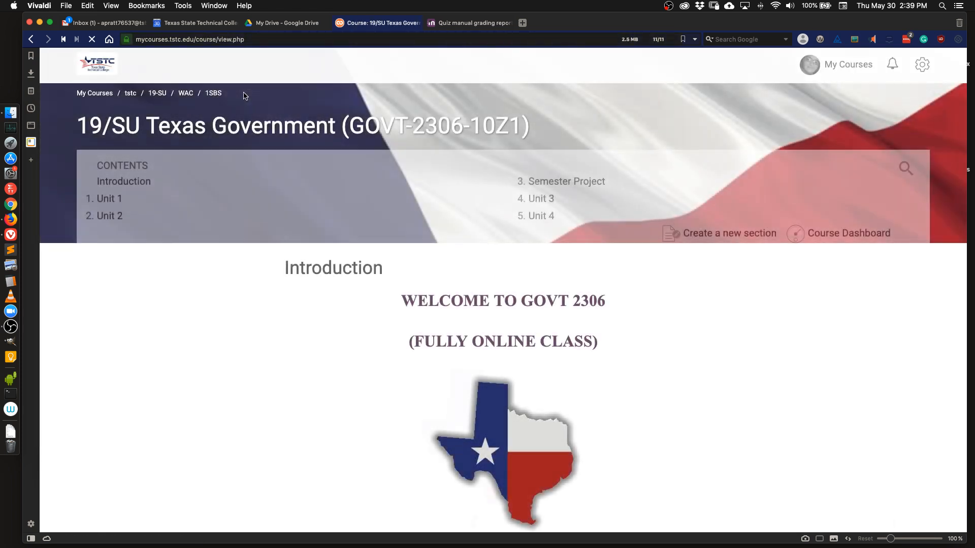
pyautogui.click(118, 199)
pyautogui.scroll(-10, 576, 381)
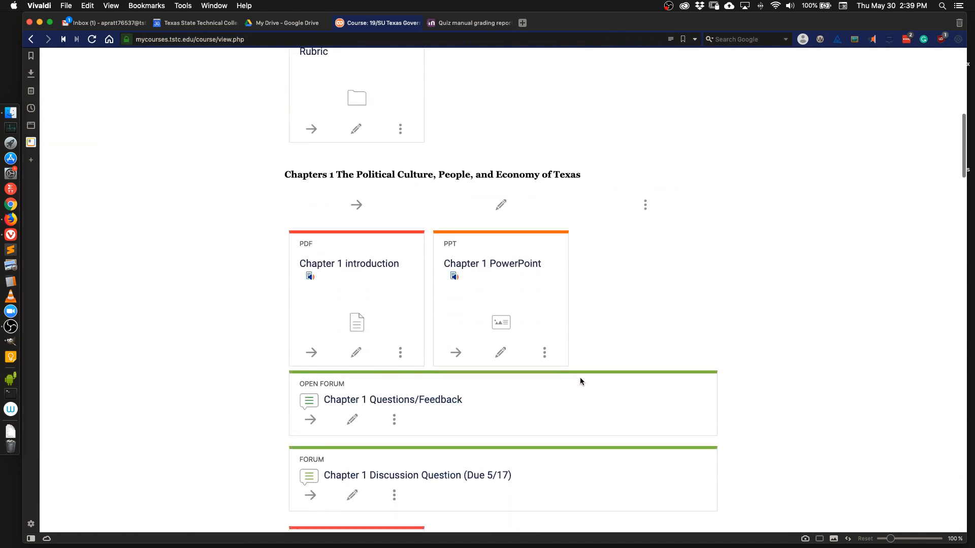
pyautogui.scroll(-7, 580, 381)
pyautogui.scroll(-10, 581, 378)
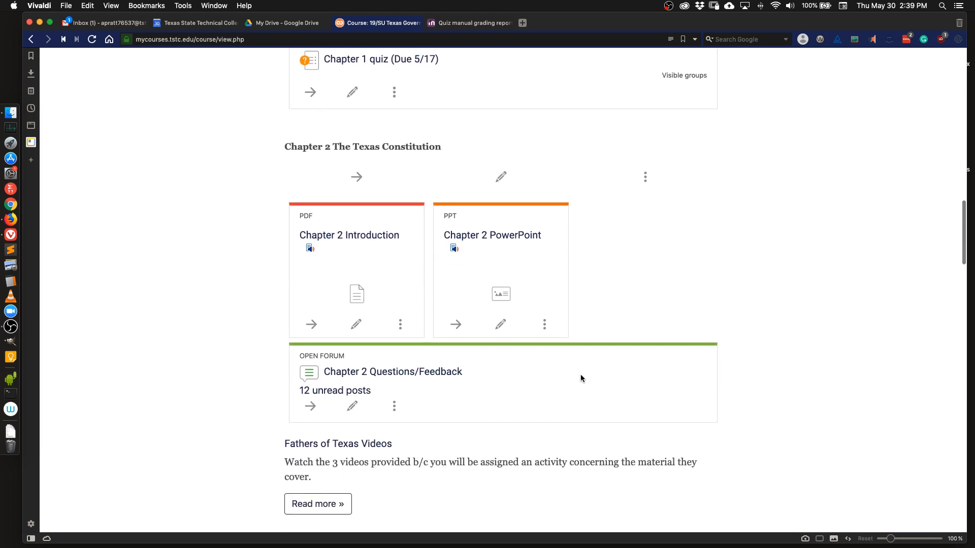
pyautogui.scroll(-2, 580, 376)
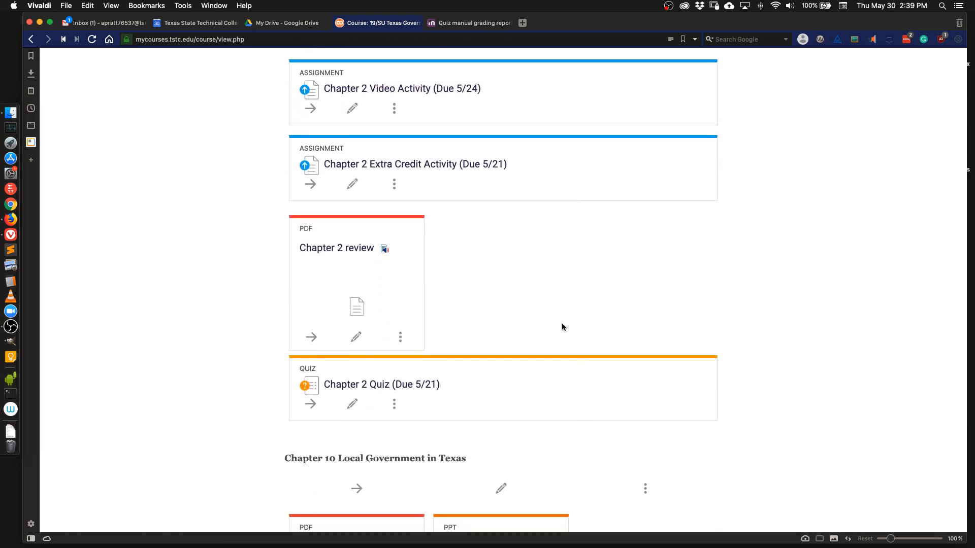
pyautogui.click(357, 186)
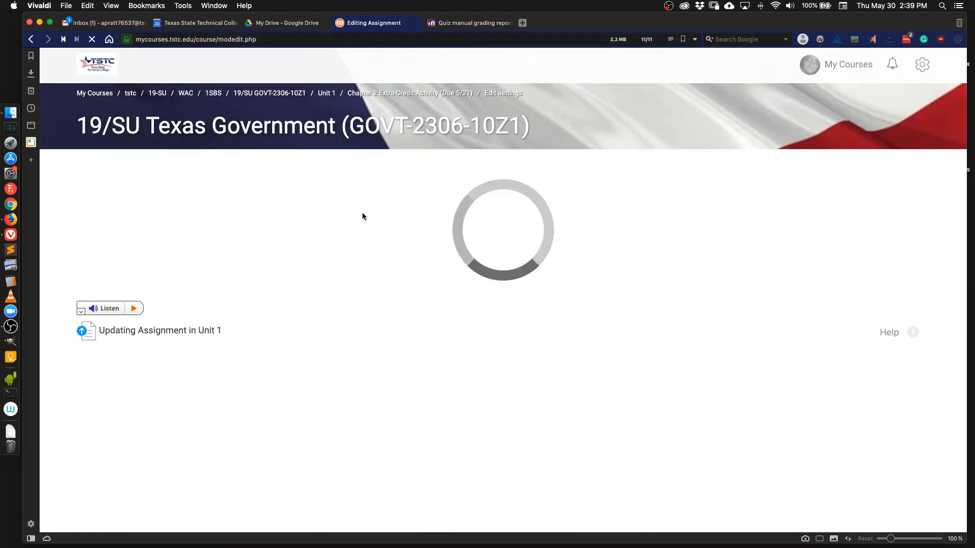
# Disable the Extra Credit assignment's Allow submissions from and Cut-off dates, check its access restrictions, and save, returning to the course.
pyautogui.scroll(-3, 367, 224)
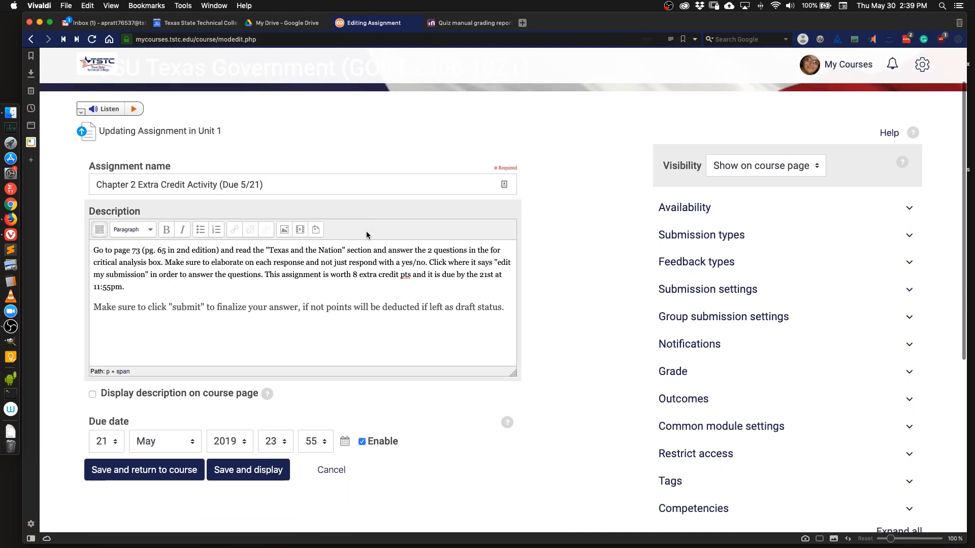
pyautogui.click(694, 192)
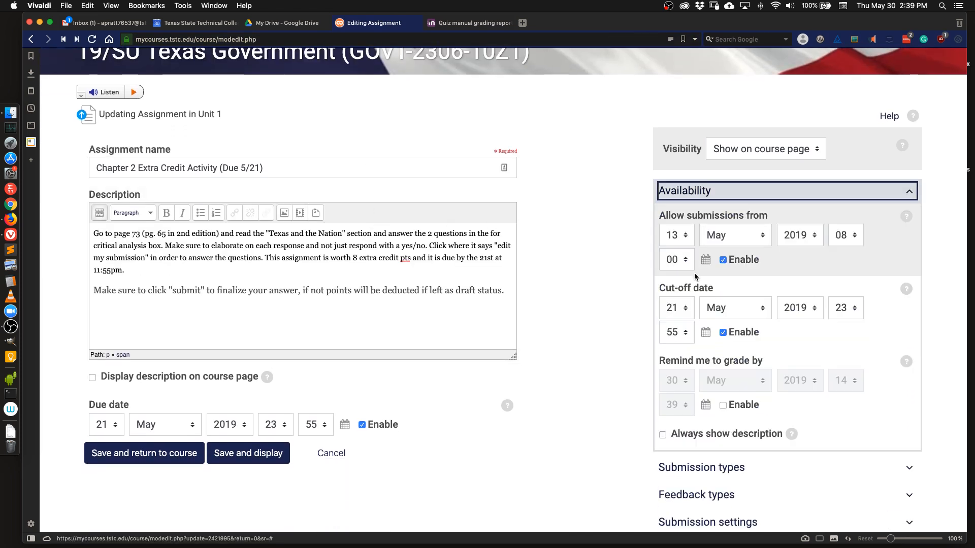
pyautogui.click(723, 261)
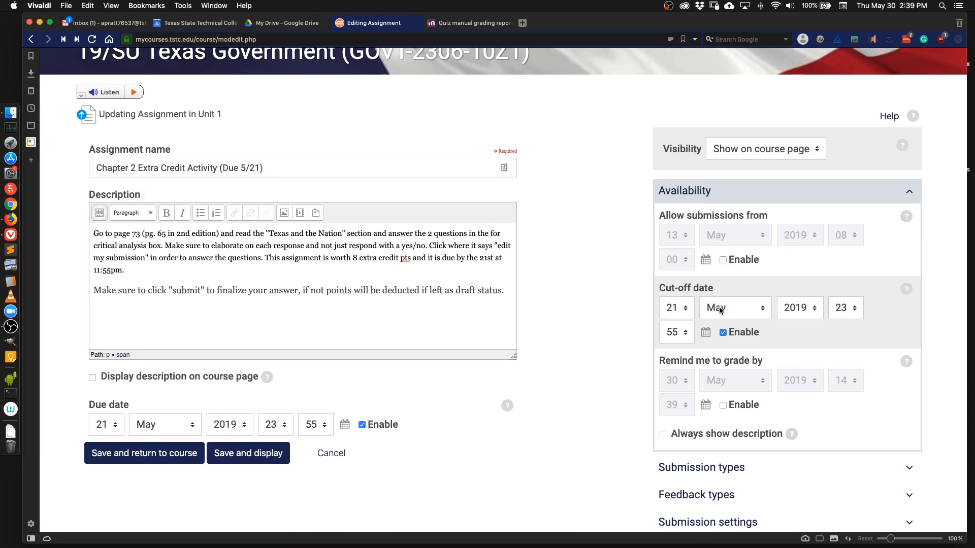
pyautogui.click(723, 333)
pyautogui.scroll(-5, 705, 396)
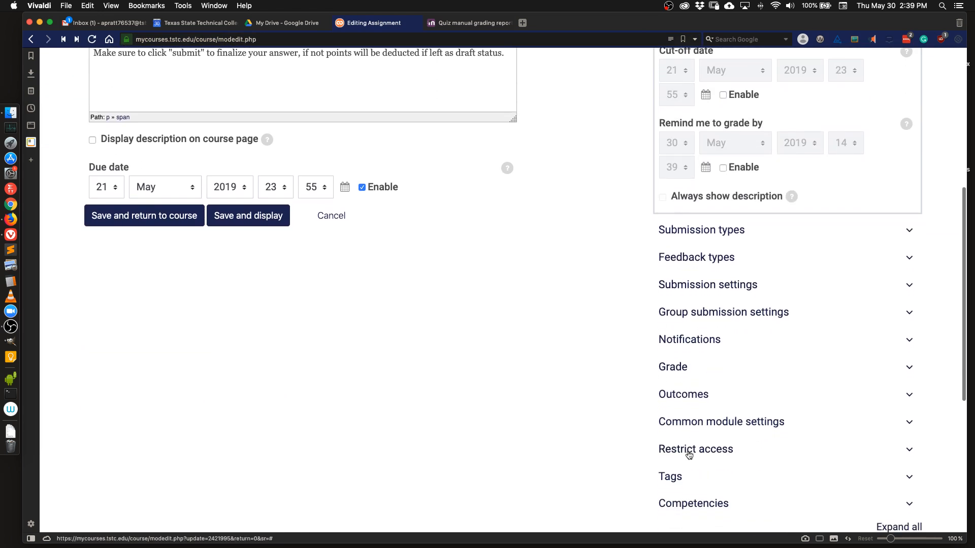
pyautogui.click(690, 450)
pyautogui.scroll(-4, 849, 385)
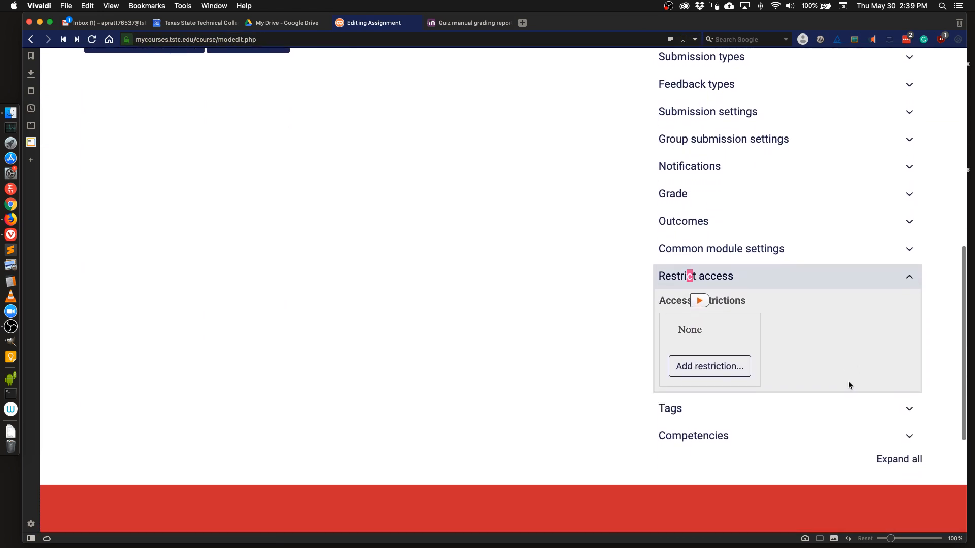
pyautogui.scroll(6, 848, 384)
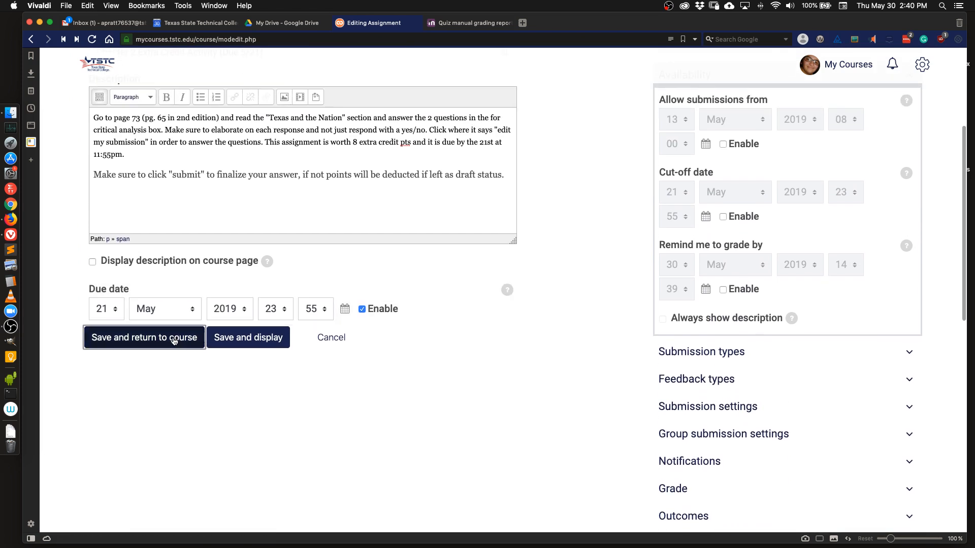
pyautogui.click(174, 341)
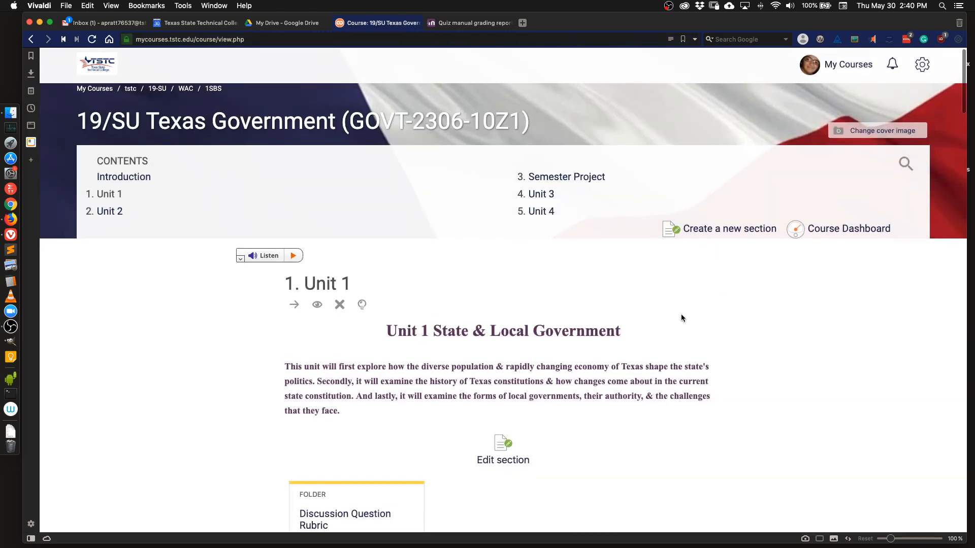
# Open the Chapter 2 Quiz settings for editing and disable its Open the quiz date.
pyautogui.scroll(-15, 681, 314)
pyautogui.scroll(-8, 679, 316)
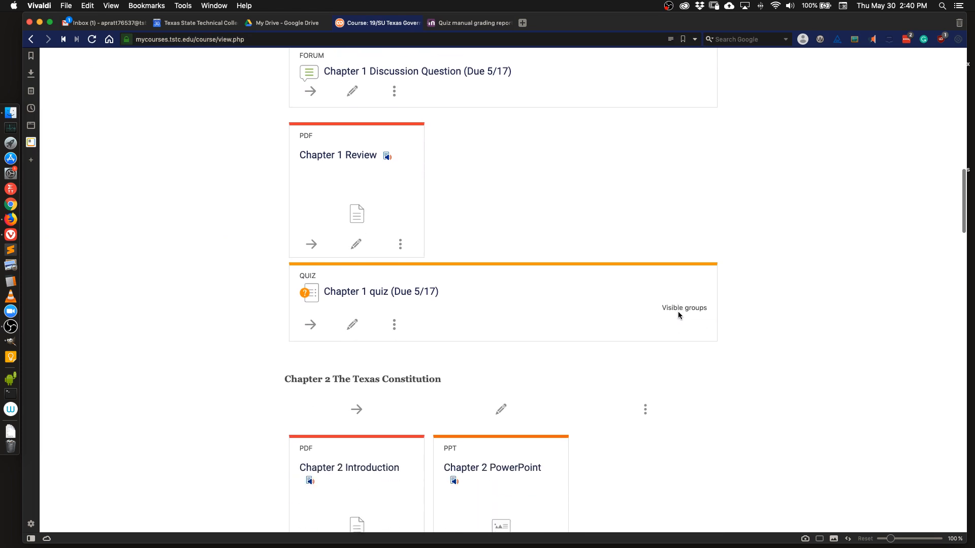
pyautogui.scroll(-15, 678, 316)
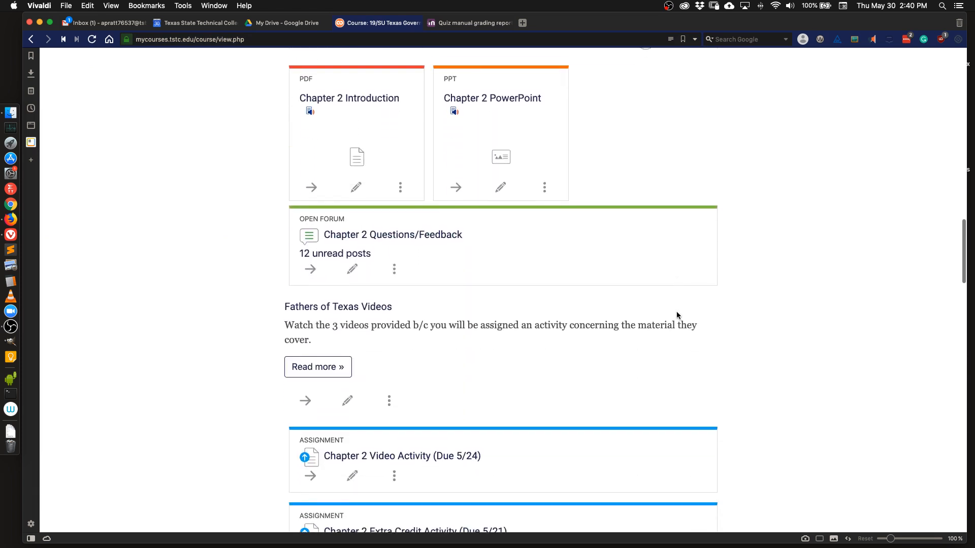
pyautogui.scroll(-7, 675, 308)
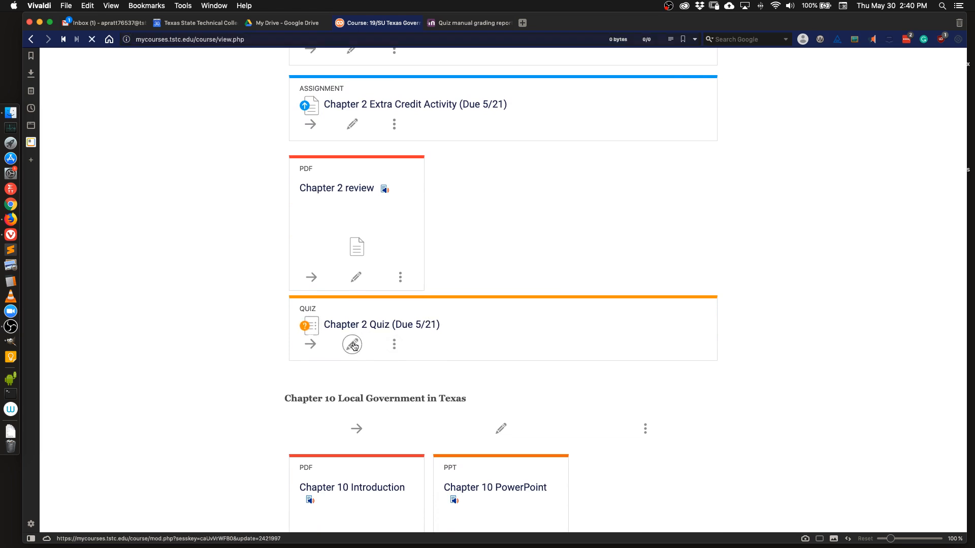
pyautogui.click(354, 346)
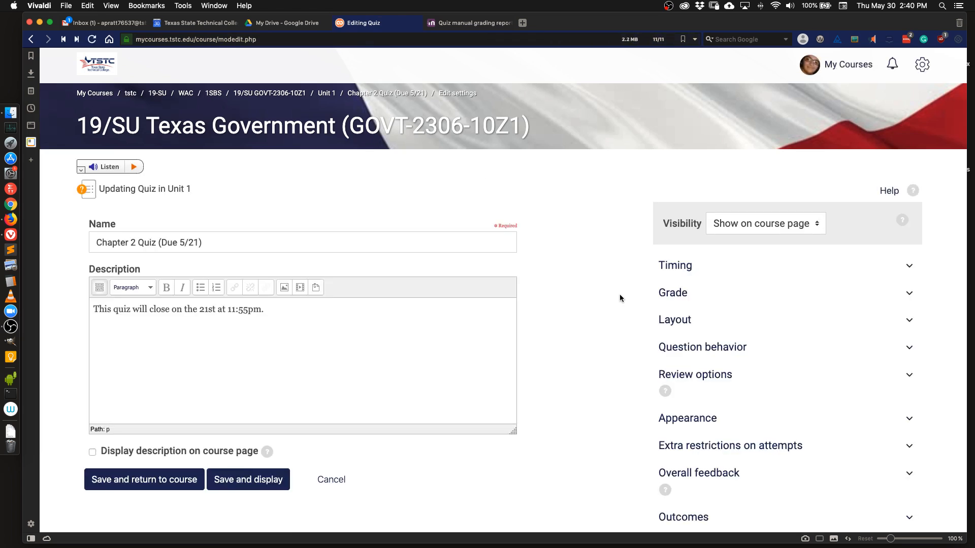
pyautogui.click(665, 273)
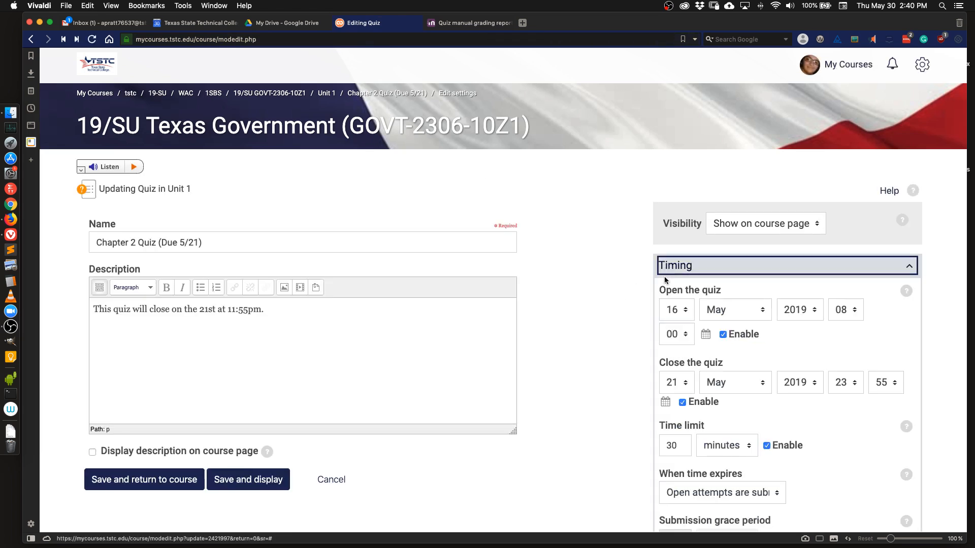
pyautogui.scroll(-3, 701, 269)
pyautogui.click(723, 258)
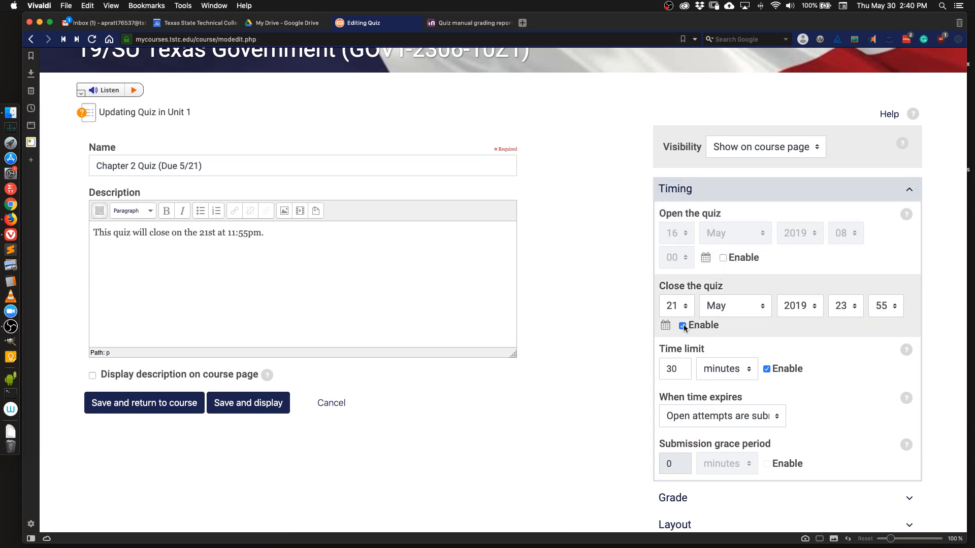
# Set the quiz's close date to 2 June 2019, keeping the 30-minute time limit enabled.
pyautogui.click(677, 306)
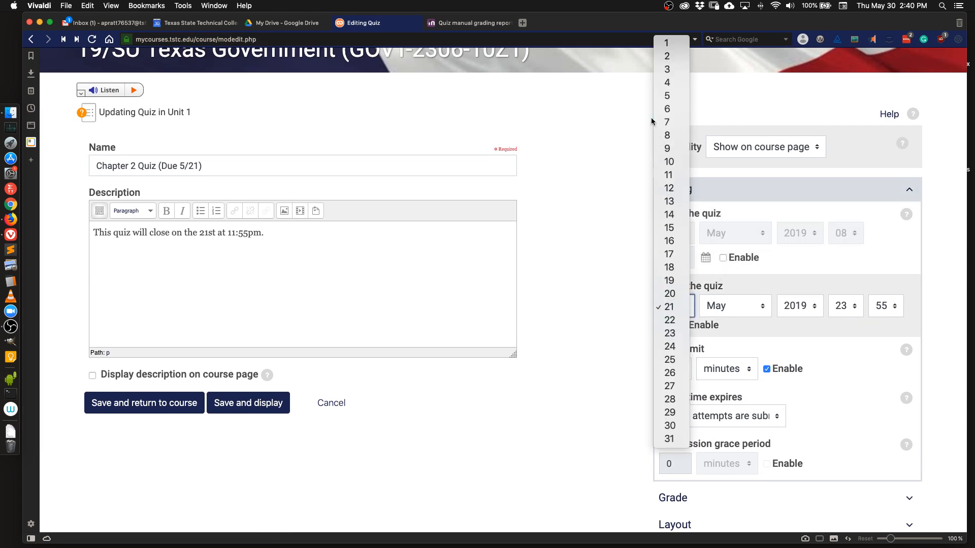
pyautogui.click(670, 57)
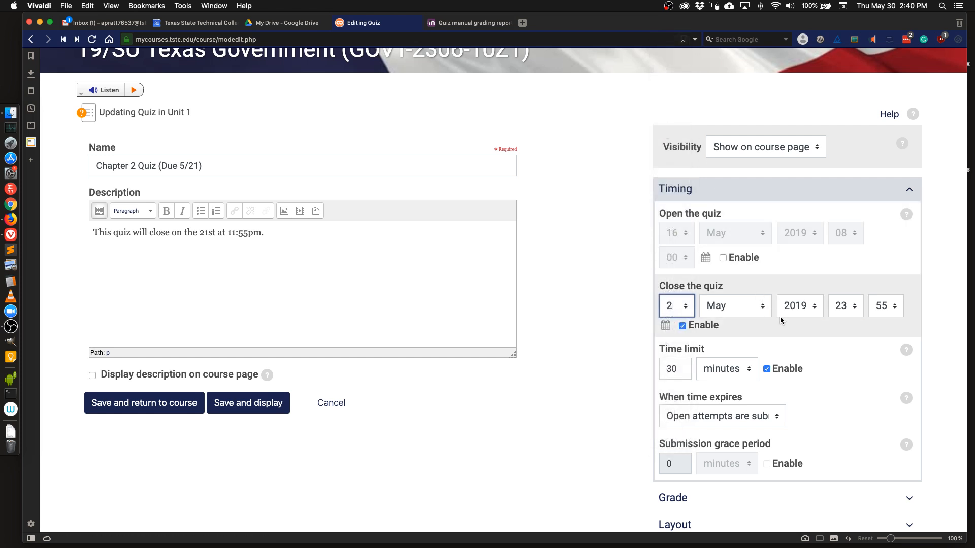
pyautogui.click(760, 307)
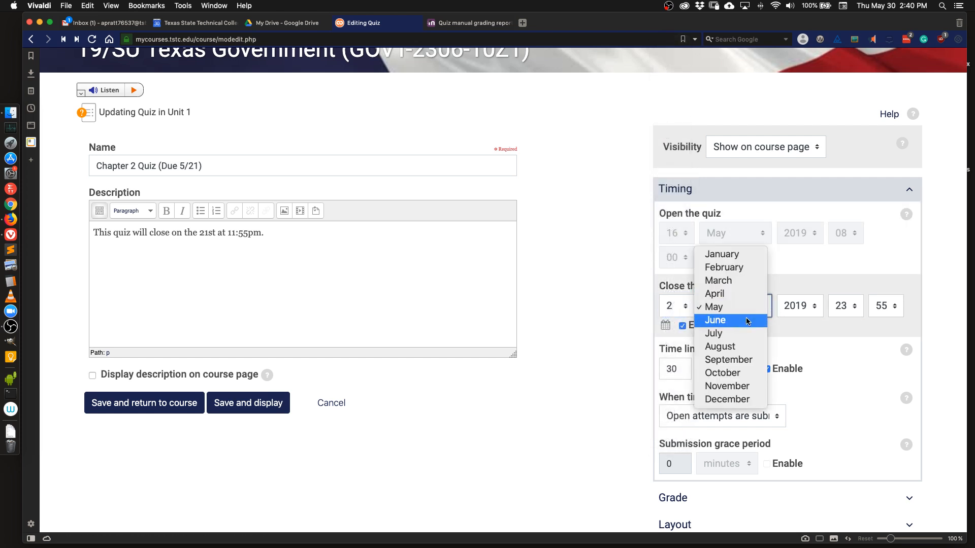
pyautogui.click(761, 321)
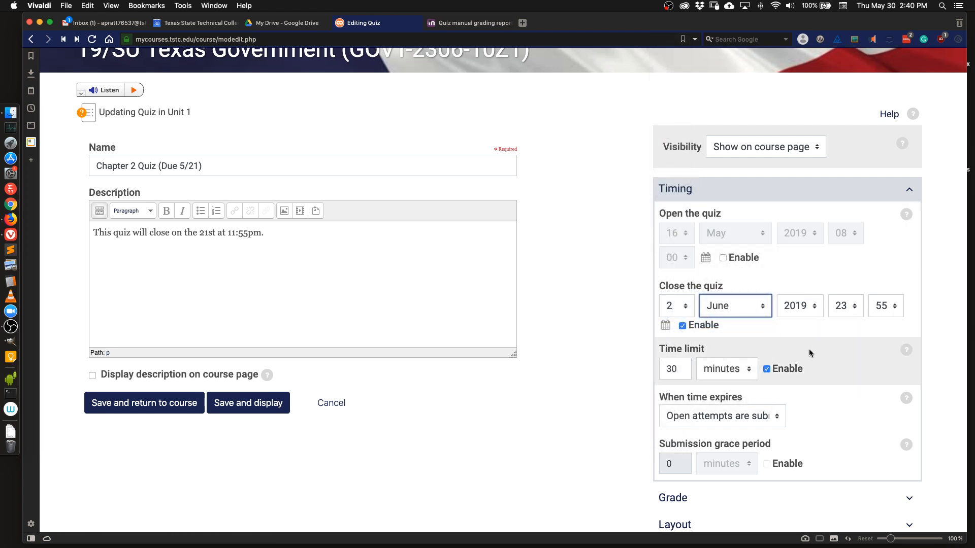
pyautogui.click(772, 373)
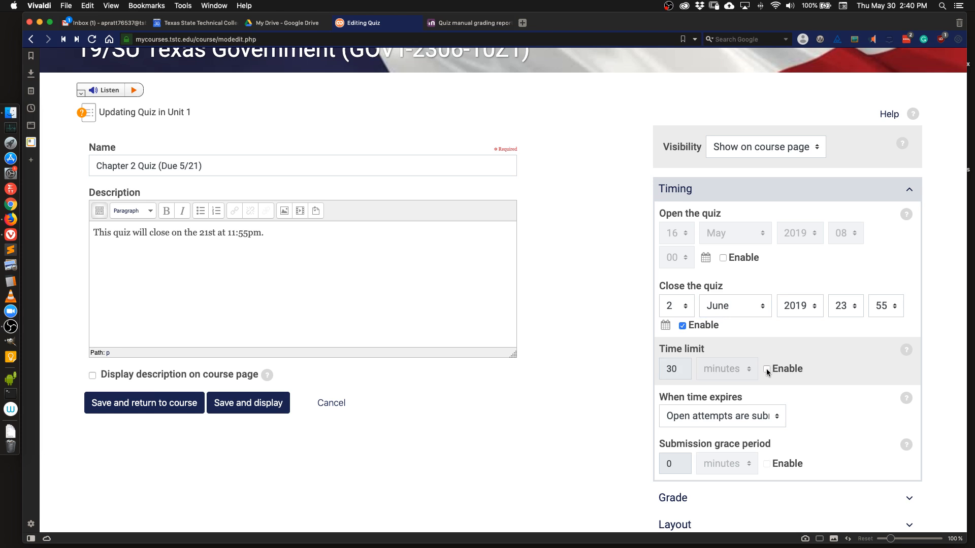
pyautogui.click(767, 370)
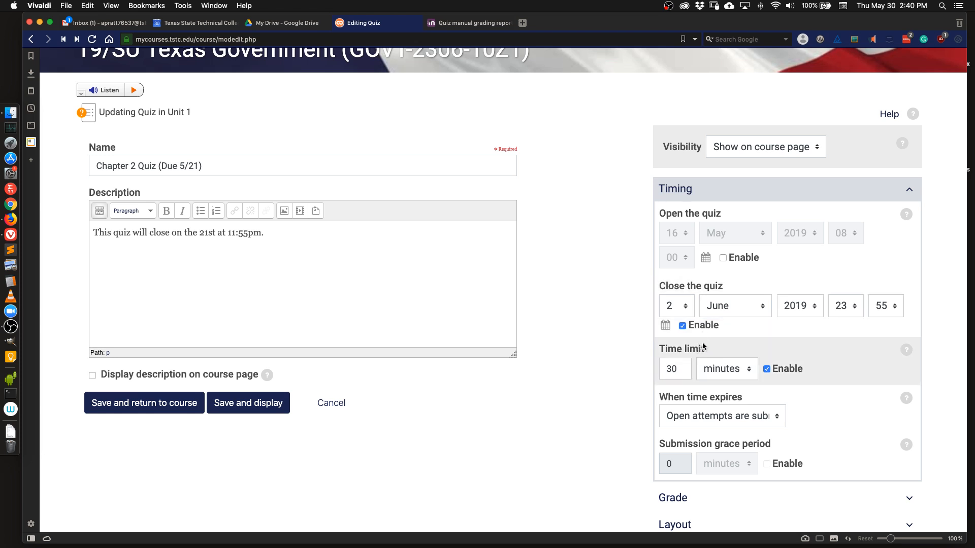
# Check the quiz's access restrictions and save the settings, returning to the course.
pyautogui.scroll(-5, 649, 353)
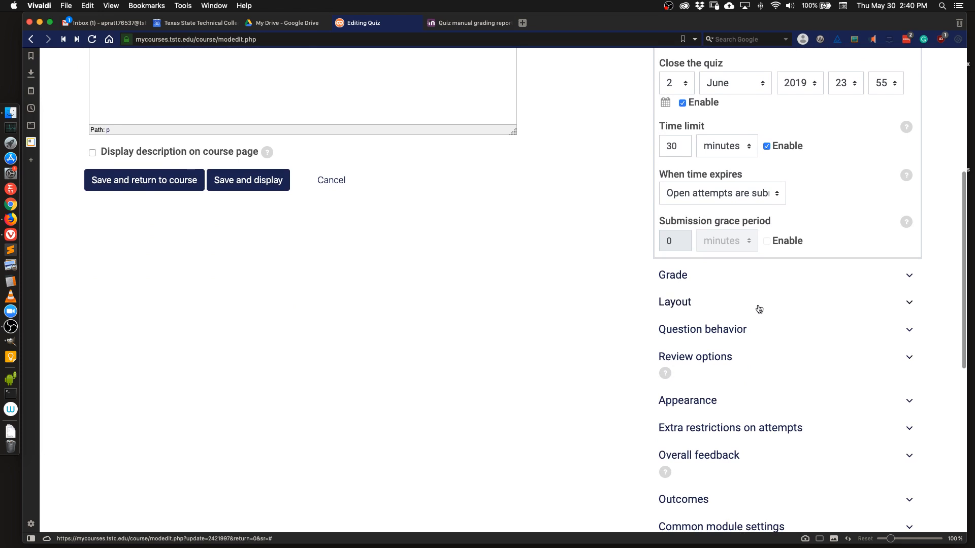
pyautogui.scroll(-5, 700, 381)
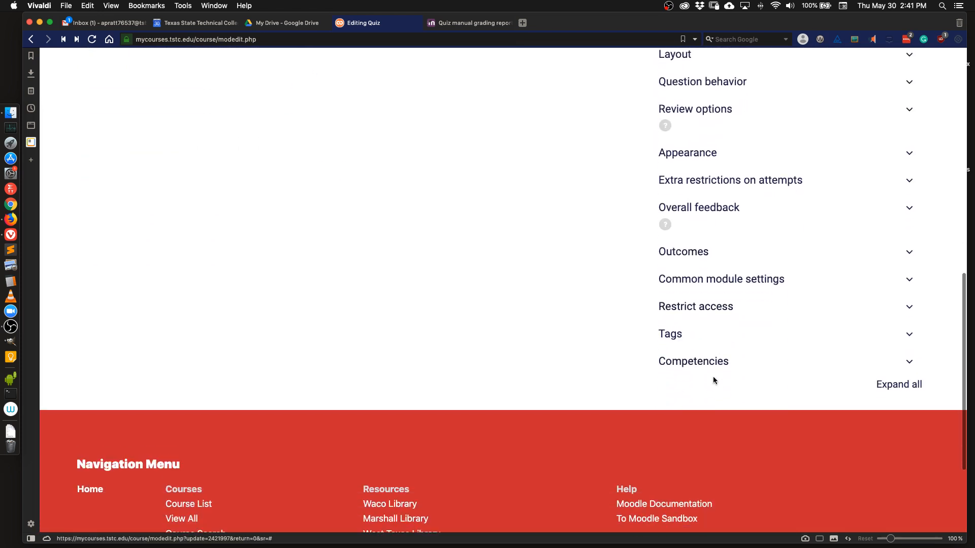
pyautogui.click(714, 307)
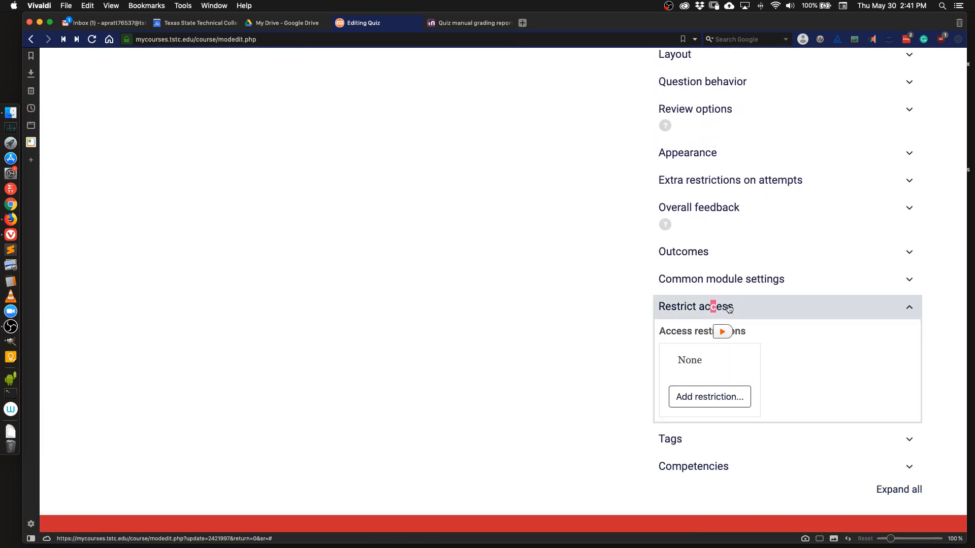
pyautogui.click(729, 308)
pyautogui.scroll(6, 729, 320)
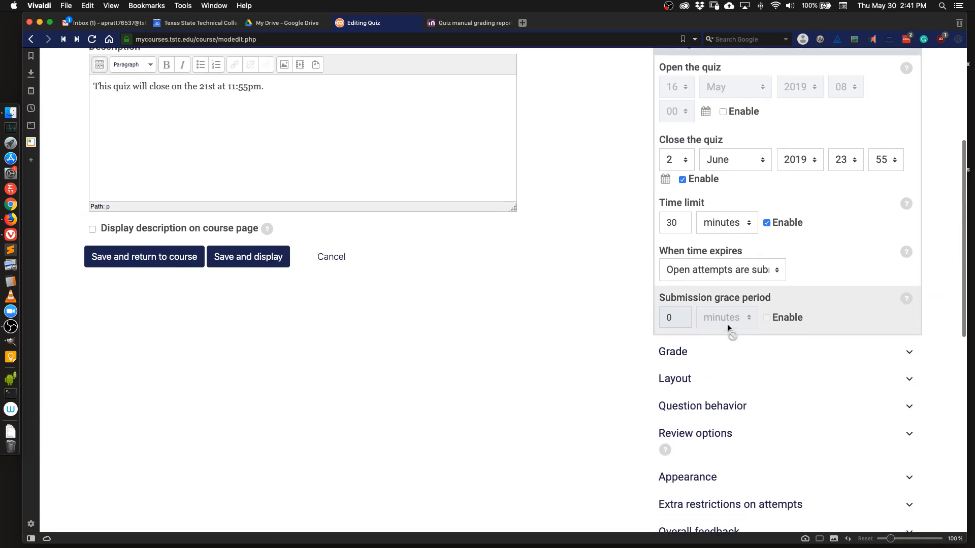
pyautogui.click(186, 261)
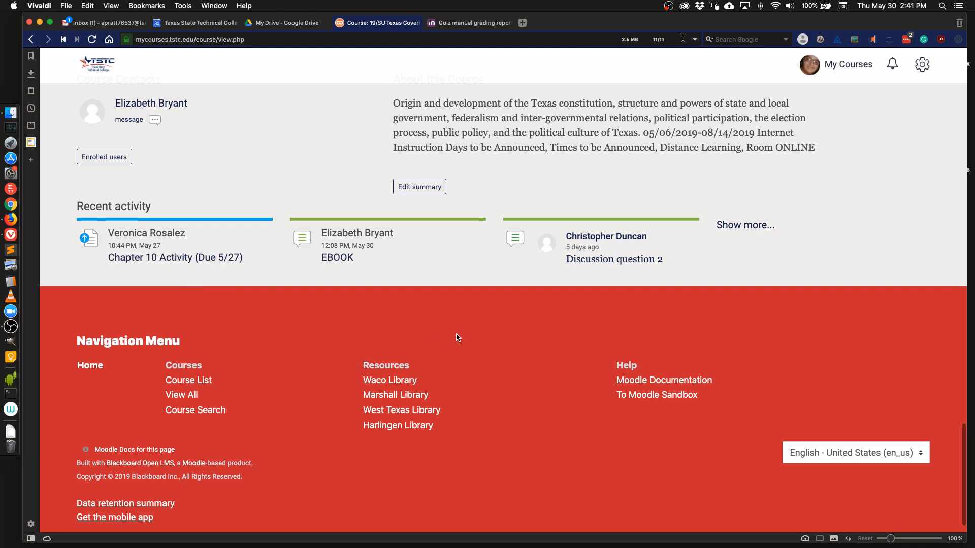
# Open the Chapter 2 Quiz and its attempts report.
pyautogui.scroll(-8, 454, 350)
pyautogui.scroll(-12, 455, 359)
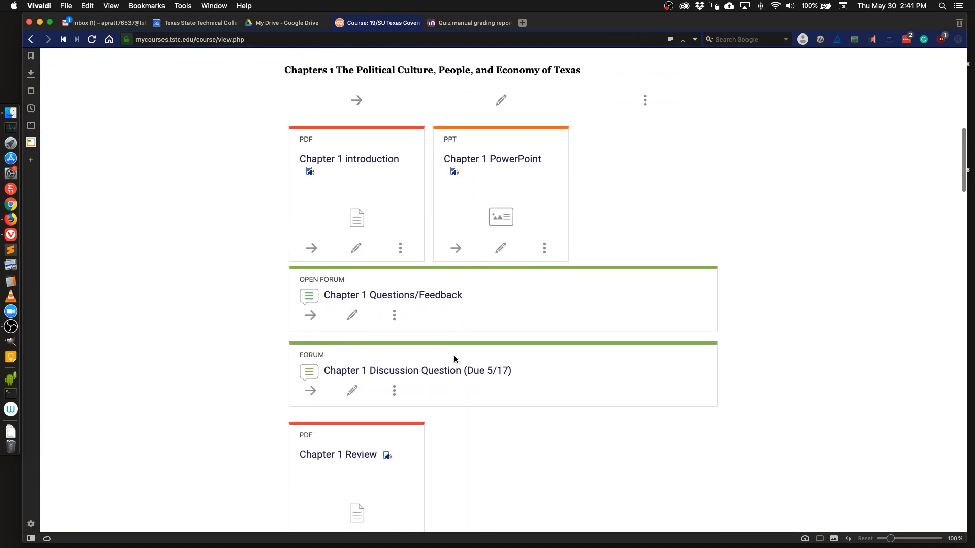
pyautogui.scroll(-12, 443, 354)
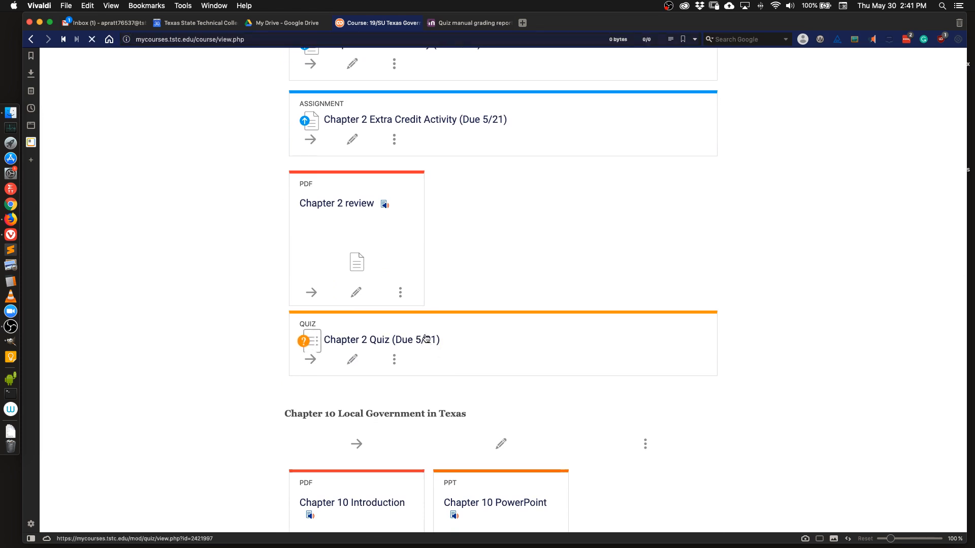
pyautogui.click(425, 340)
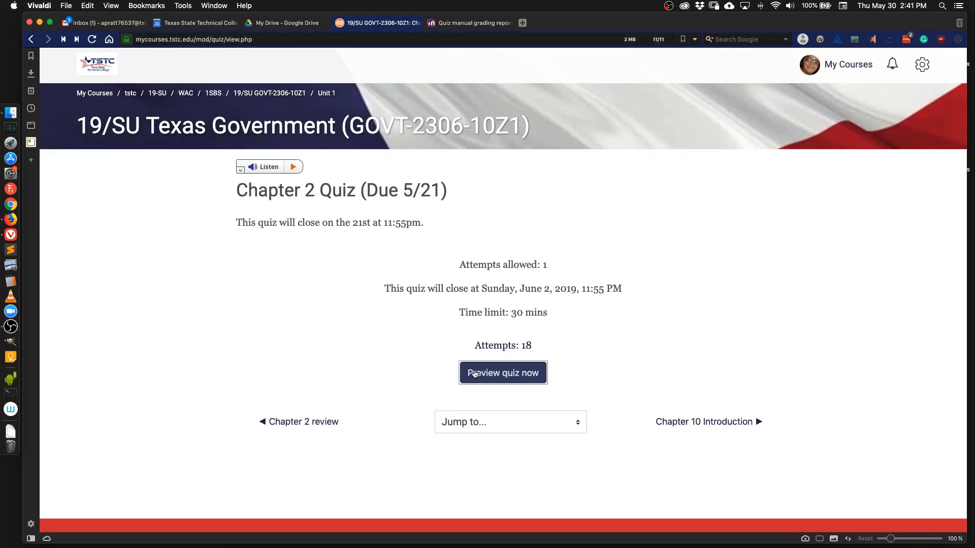
pyautogui.click(515, 347)
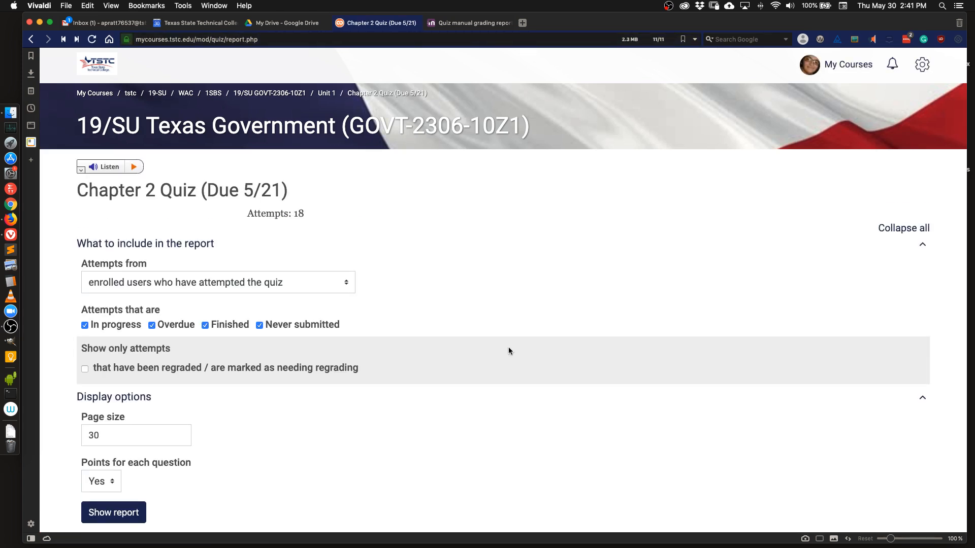
# Review the students' attempts, grades and per-question results in the quiz report.
pyautogui.scroll(-3, 714, 318)
pyautogui.scroll(-3, 716, 319)
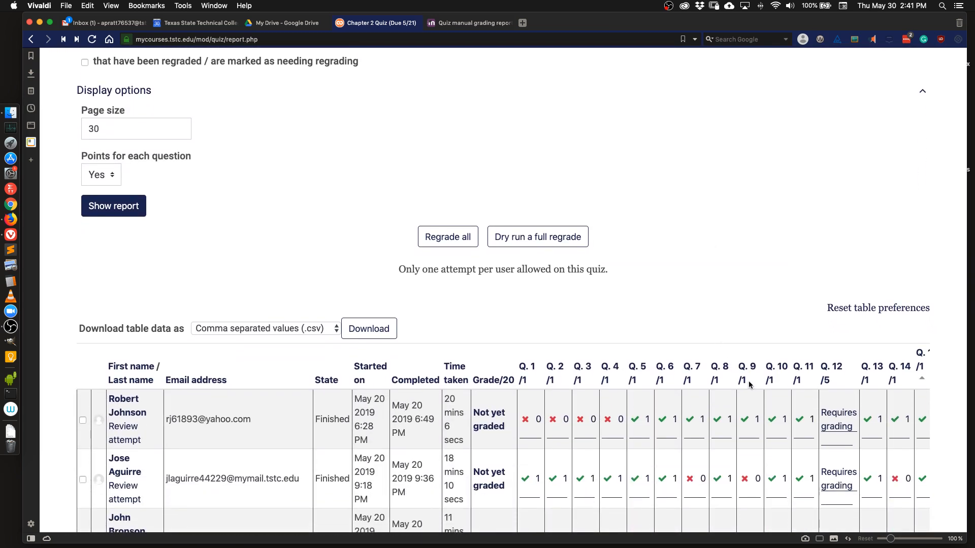
pyautogui.scroll(5, 747, 376)
pyautogui.scroll(1, 745, 364)
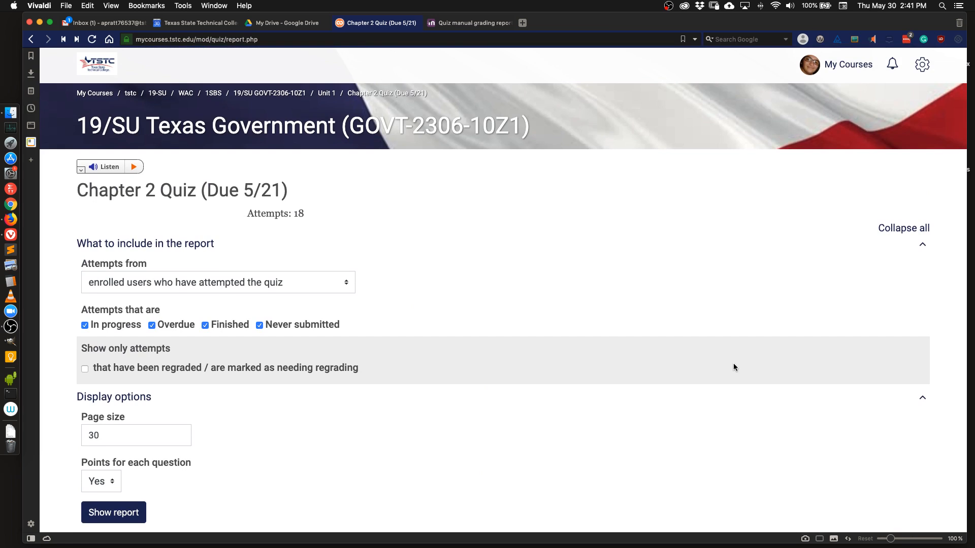
pyautogui.scroll(-3, 690, 326)
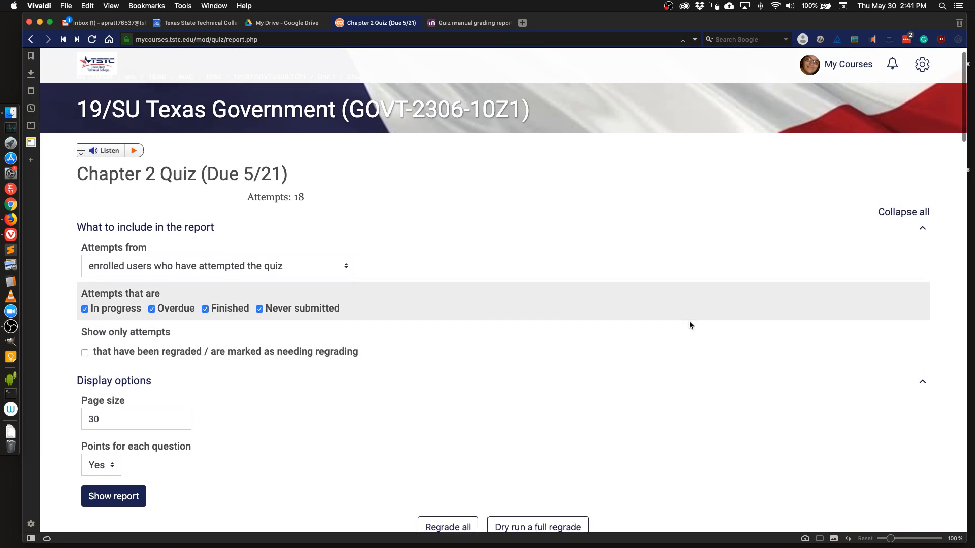
pyautogui.scroll(-6, 716, 326)
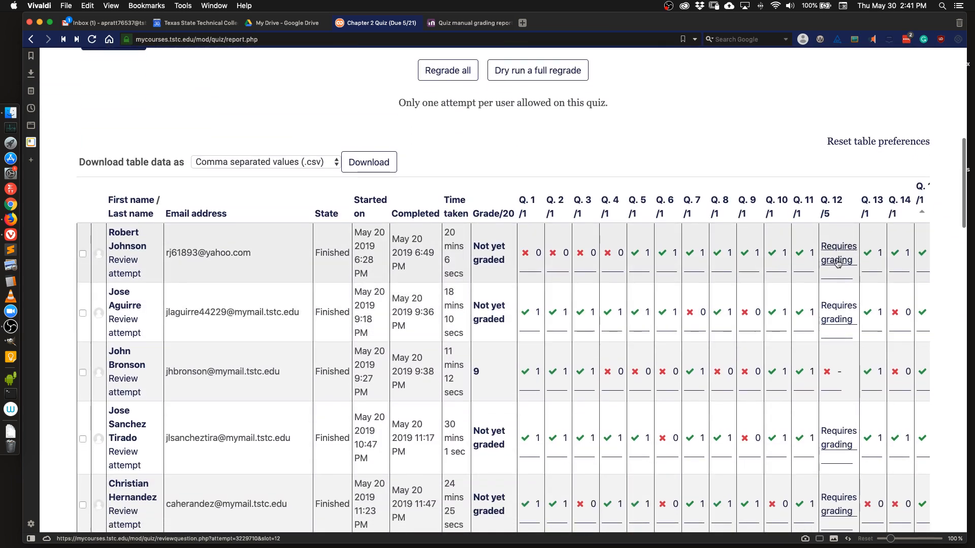
pyautogui.scroll(-8, 840, 258)
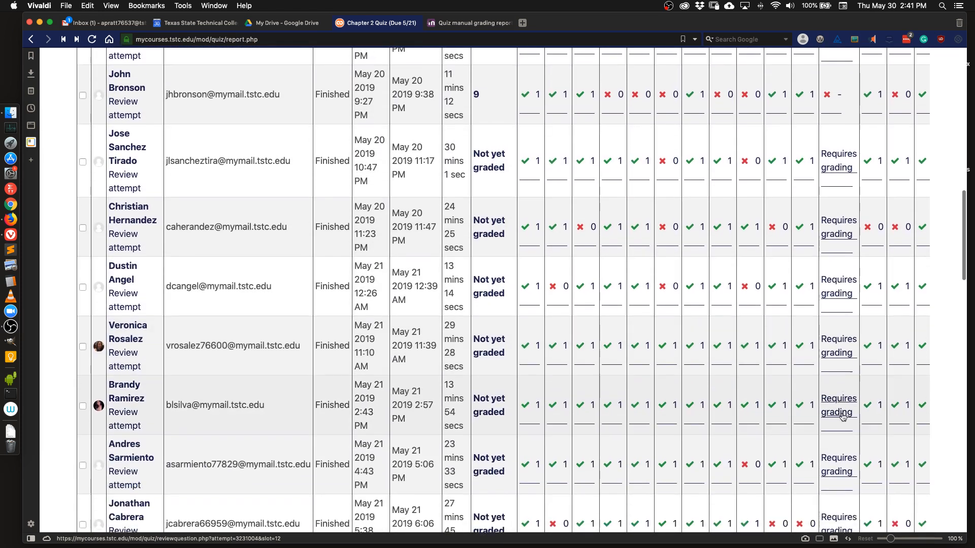
pyautogui.scroll(-3, 840, 429)
pyautogui.hscroll(1, 836, 421)
pyautogui.scroll(-3, 823, 417)
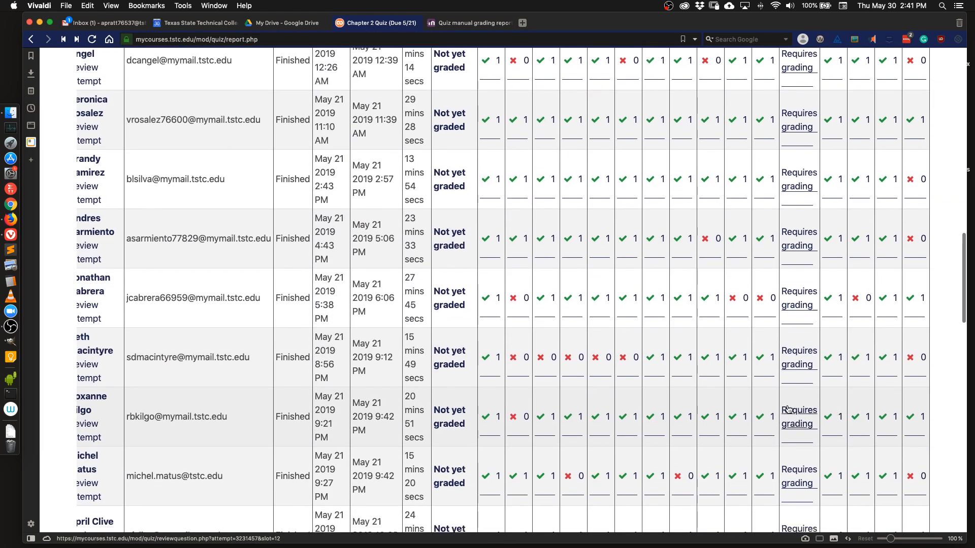
pyautogui.scroll(20, 795, 412)
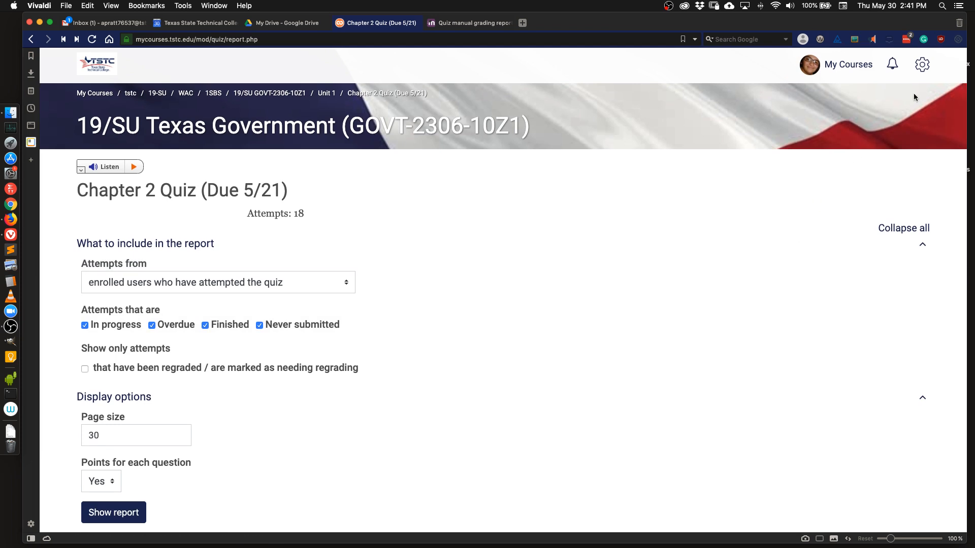
# Open manual grading and start grading question 12 for the attempts that need grading.
pyautogui.click(924, 66)
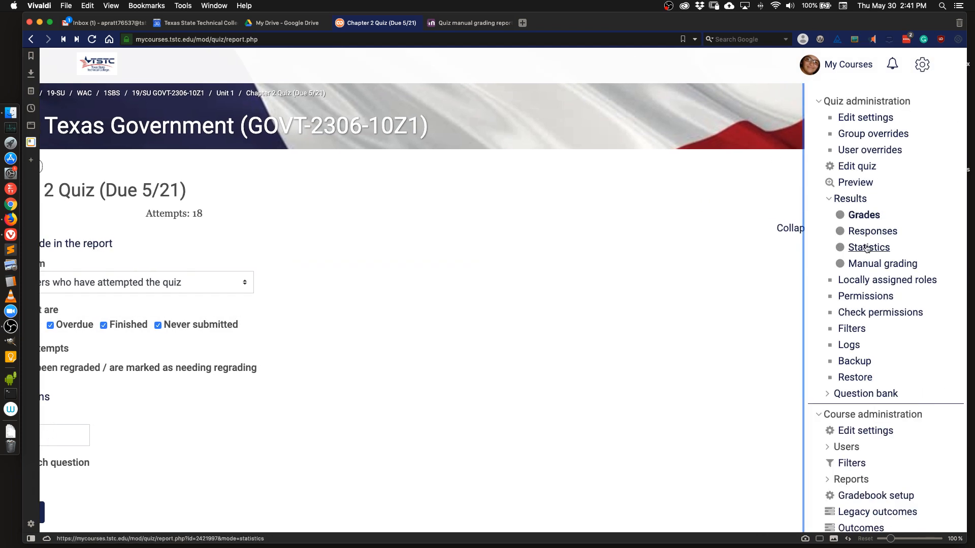
pyautogui.click(873, 269)
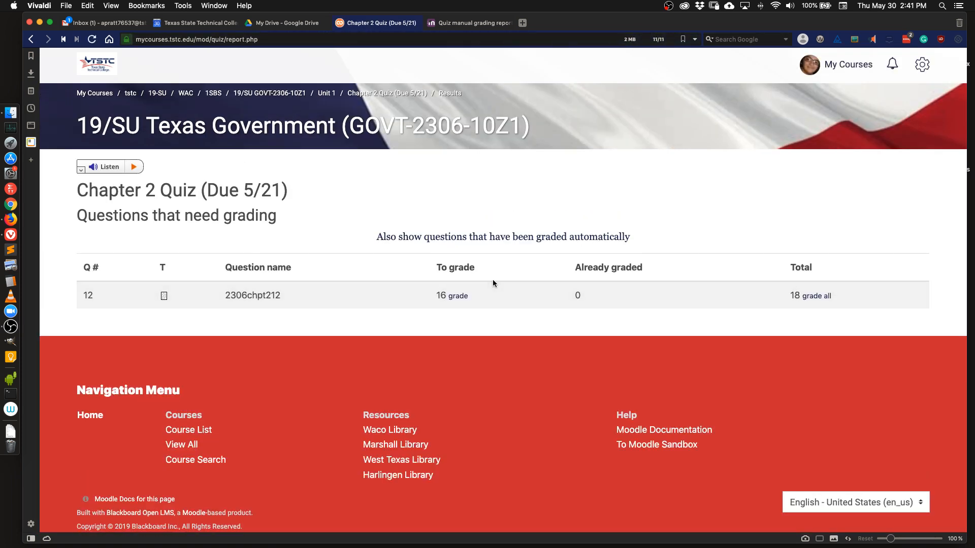
pyautogui.click(458, 297)
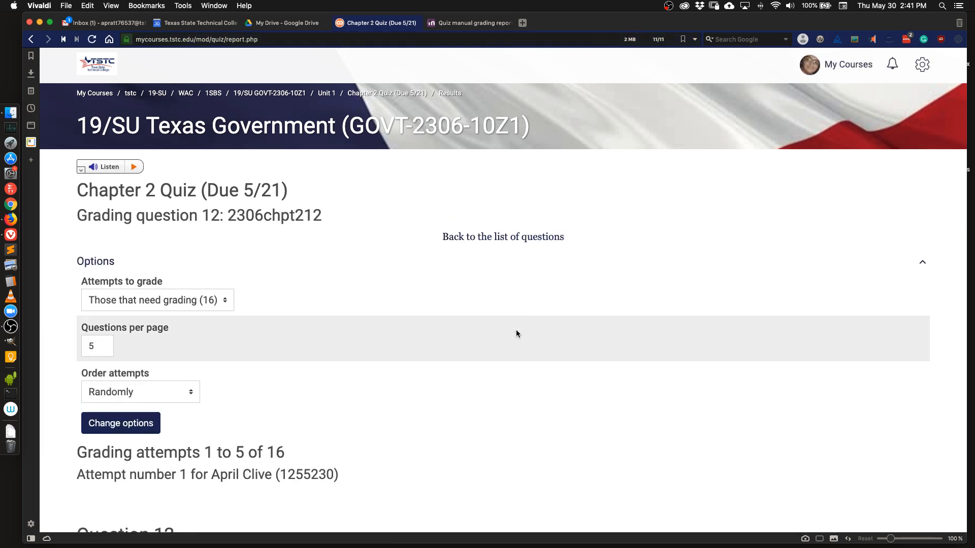
pyautogui.scroll(-1, 515, 332)
pyautogui.scroll(-8, 516, 332)
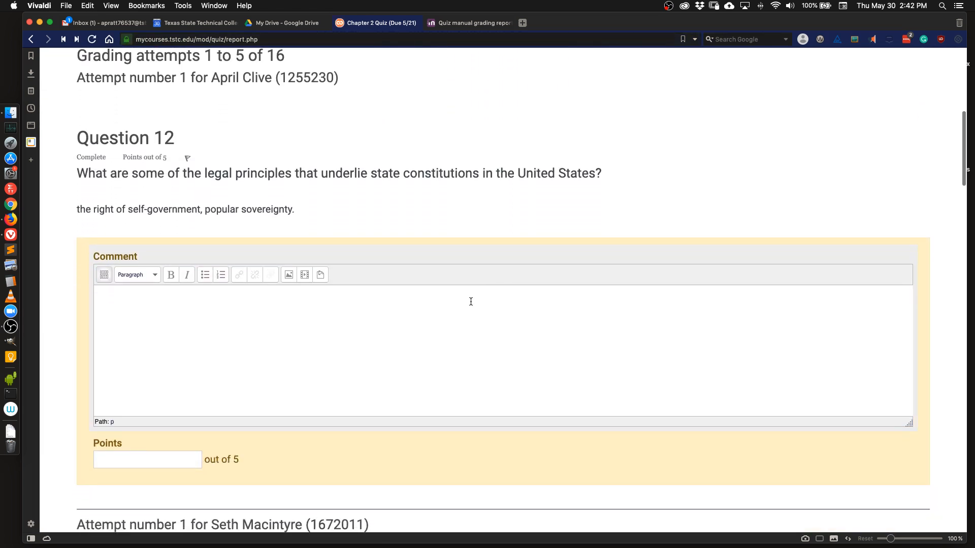